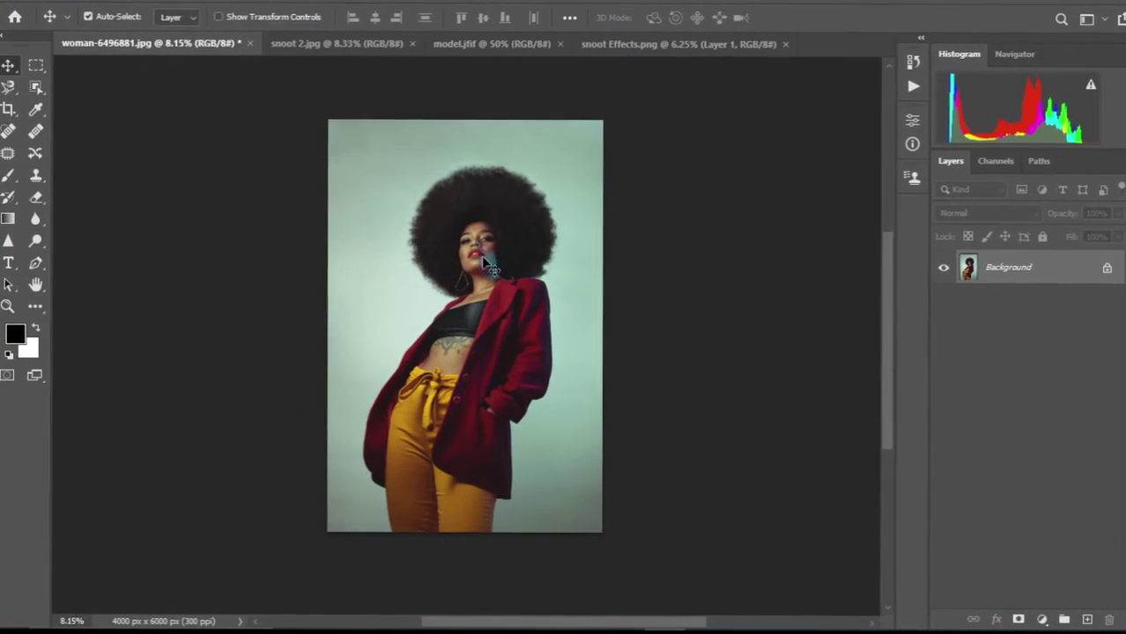
scroll(459, 267, "up", 2)
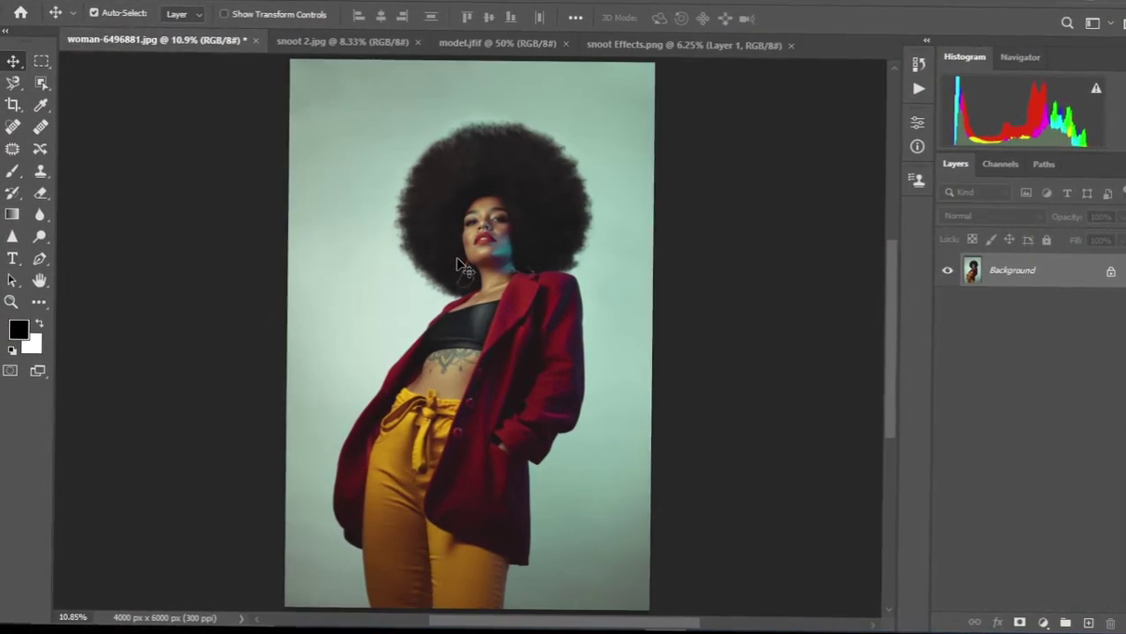
scroll(459, 264, "down", 2)
scroll(461, 263, "up", 3)
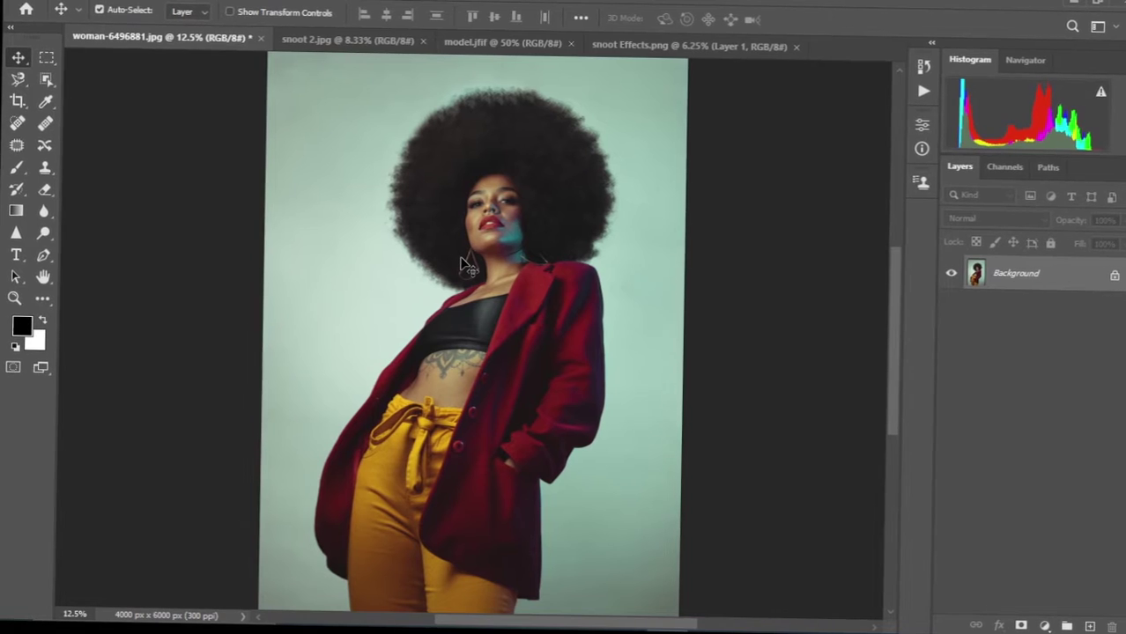
scroll(465, 265, "down", 2)
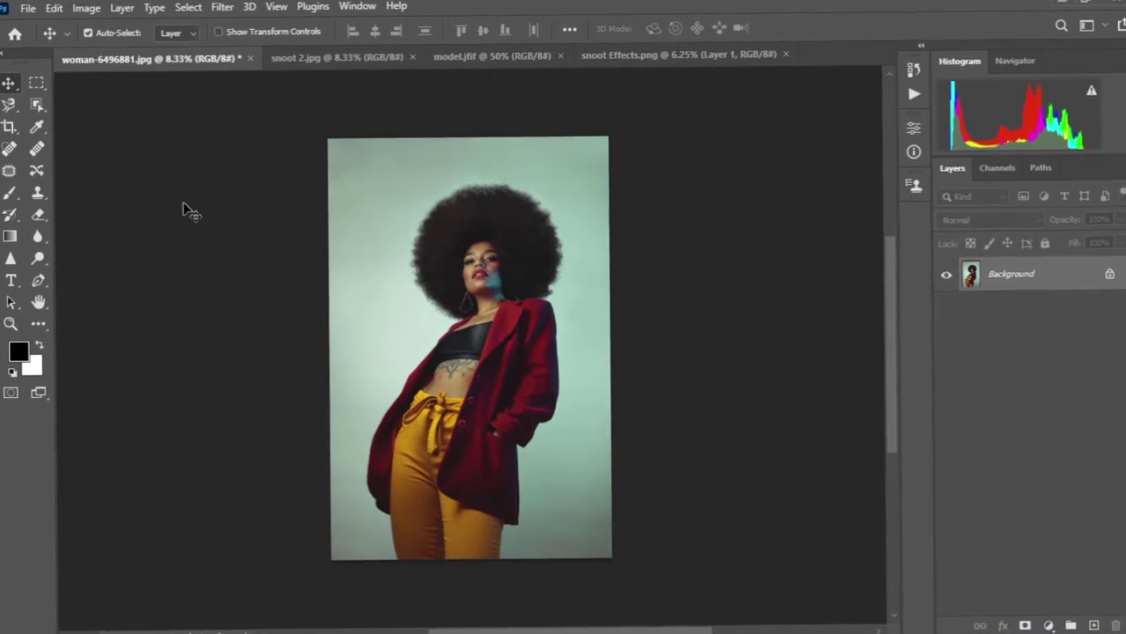
Crop at 4:5 (8:10) with Content-Aware on, expanding the canvas to about 5666 × 7083 px with the photo resting on the lower edge.
left_click(9, 126)
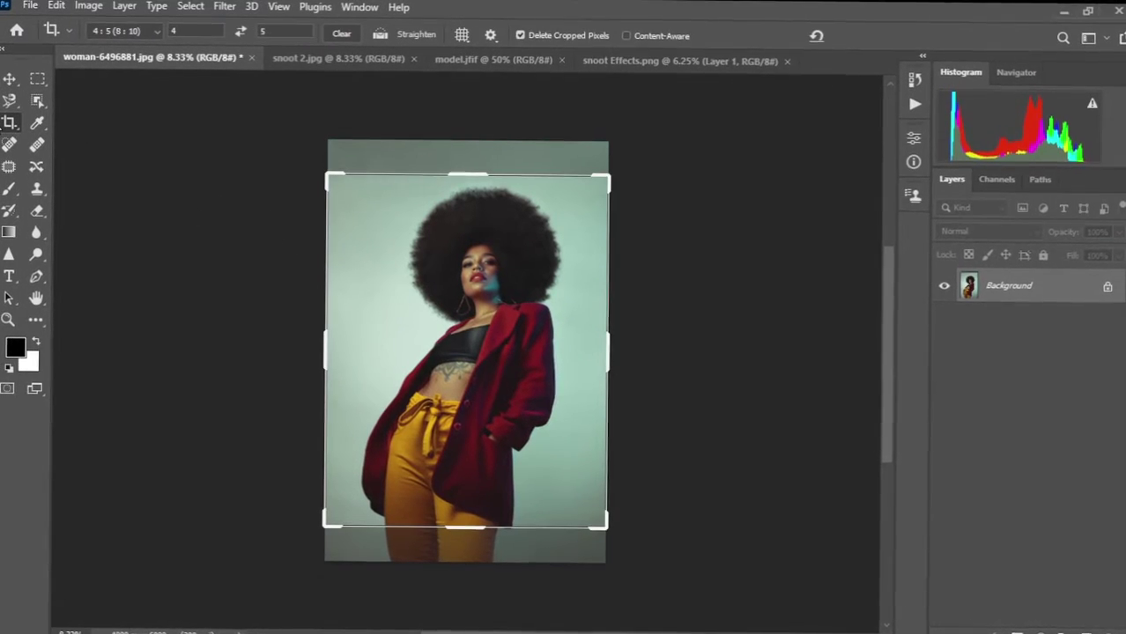
left_click(157, 31)
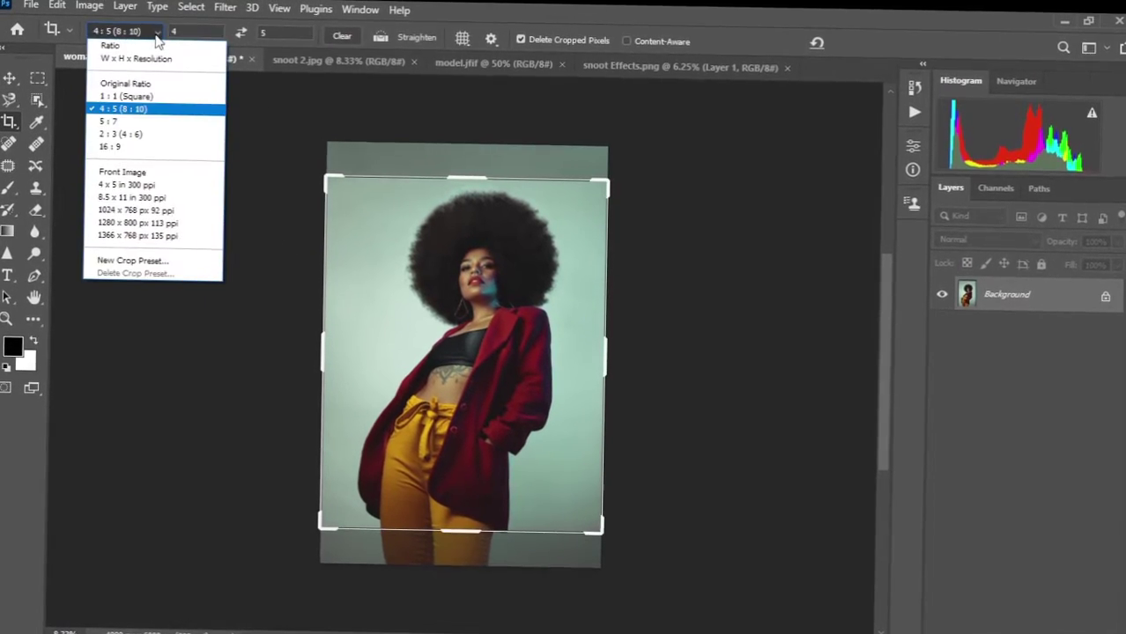
left_click(132, 108)
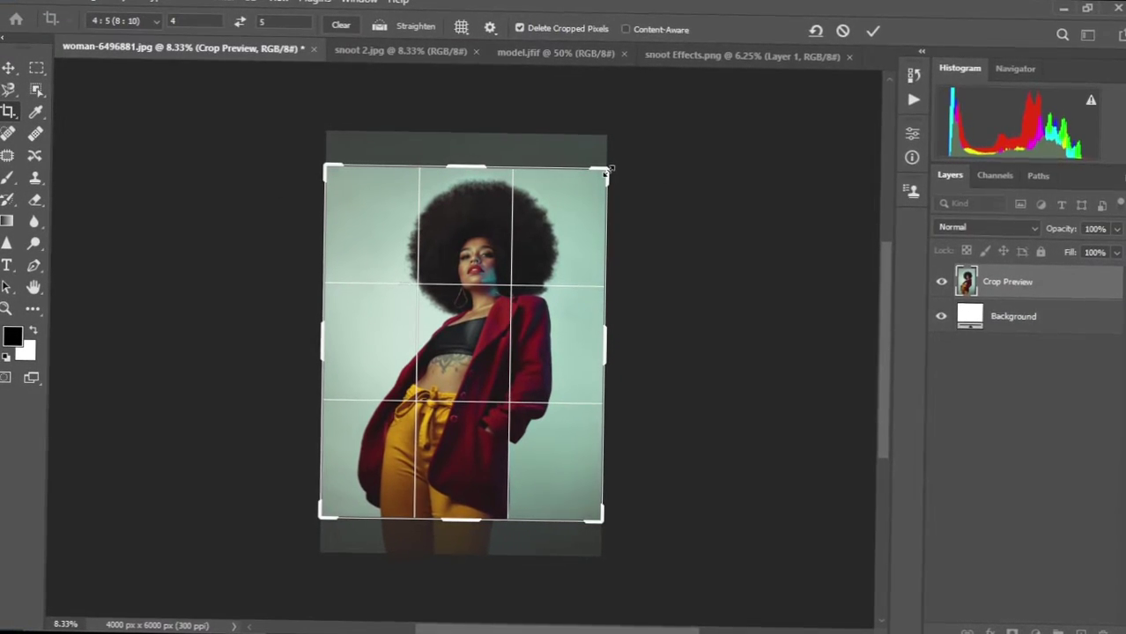
left_click_drag(606, 170, 679, 91)
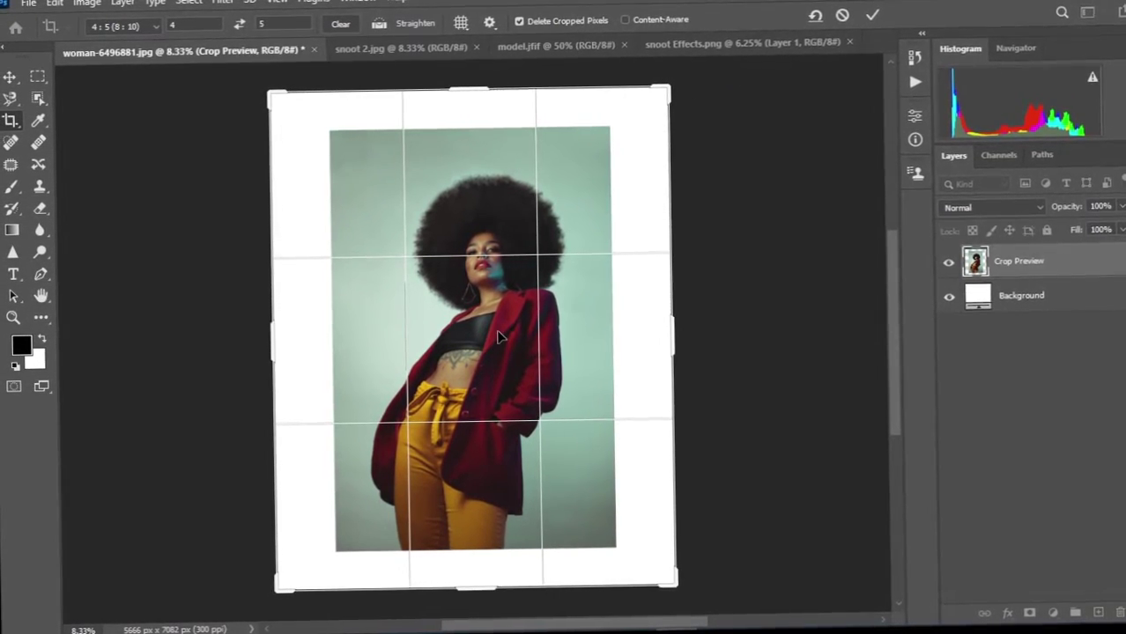
left_click_drag(498, 337, 500, 374)
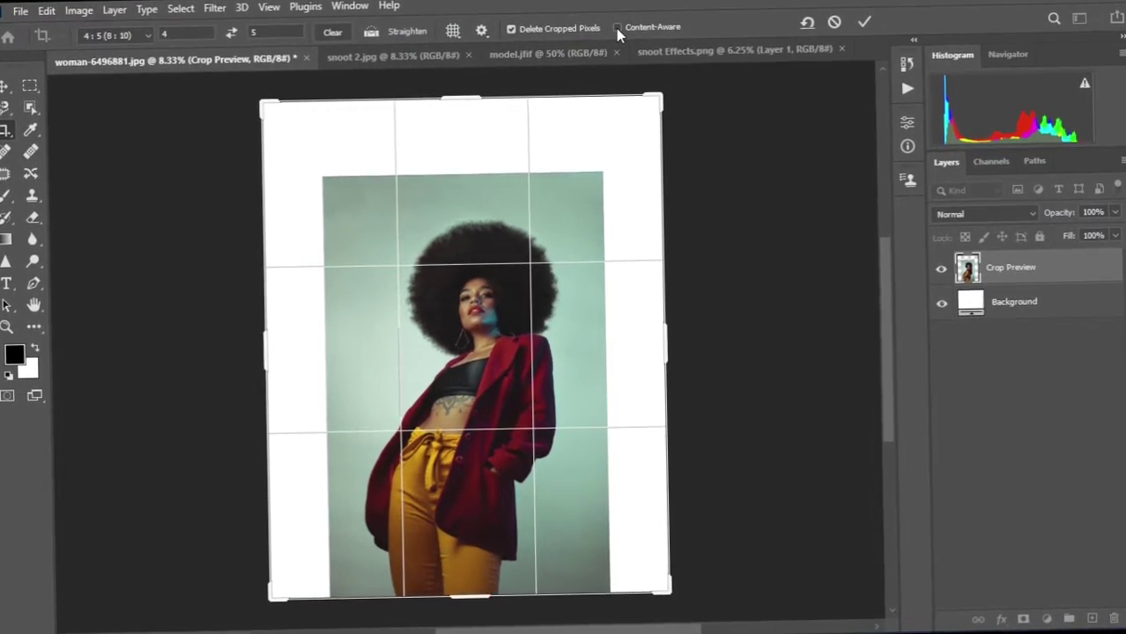
left_click(649, 27)
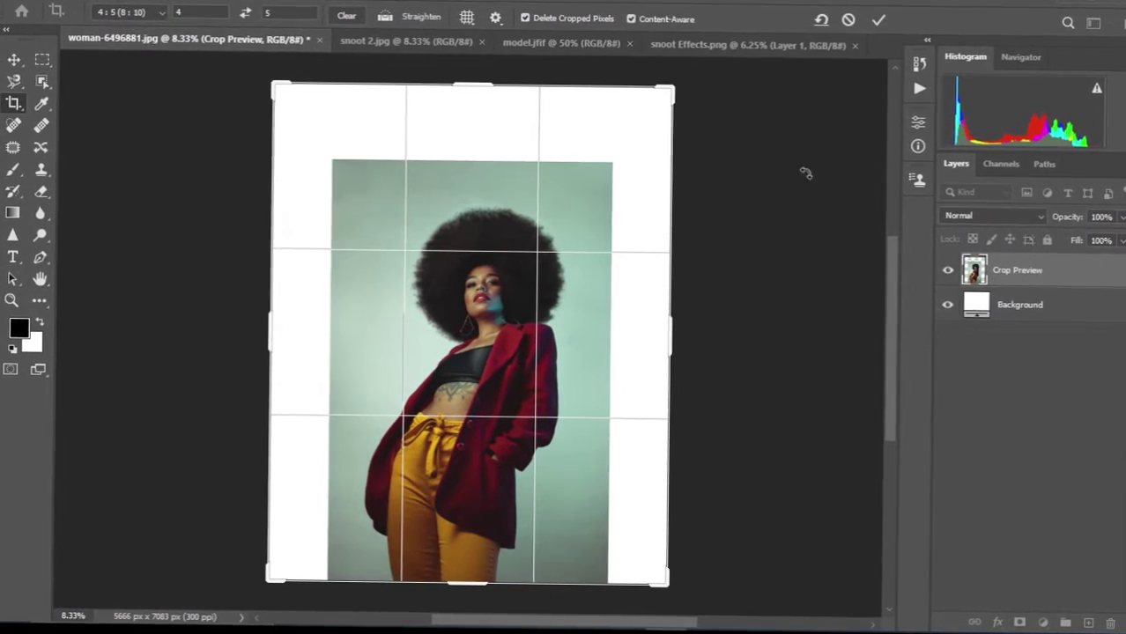
left_click(883, 24)
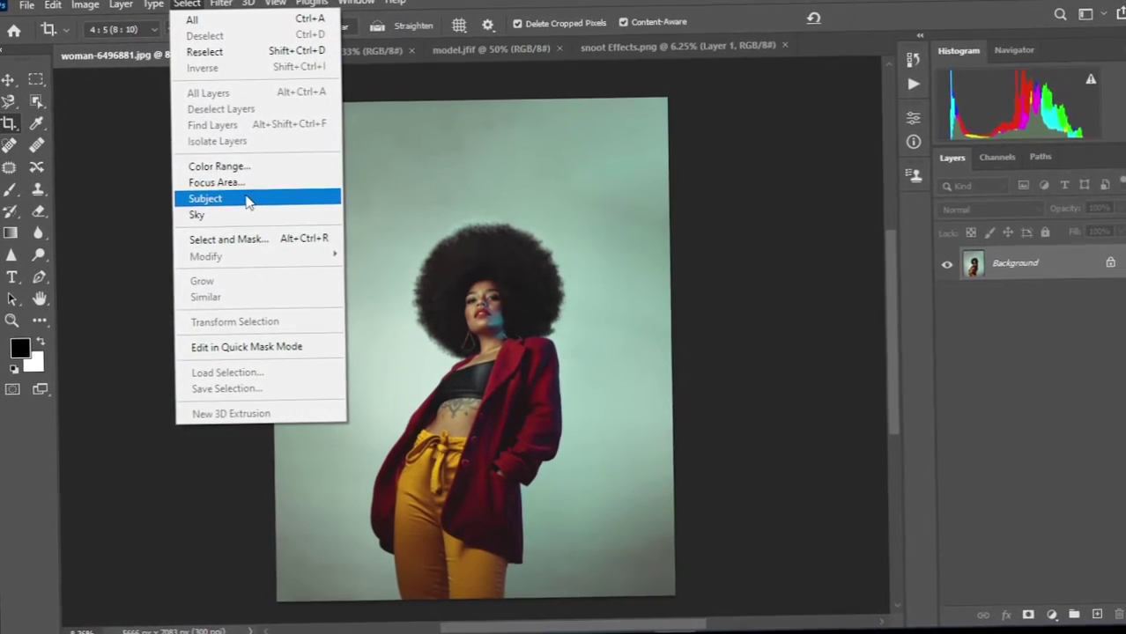
Select the woman with the Subject selection, copy her to a new layer, and check the cutout with the Background layer hidden.
left_click(247, 199)
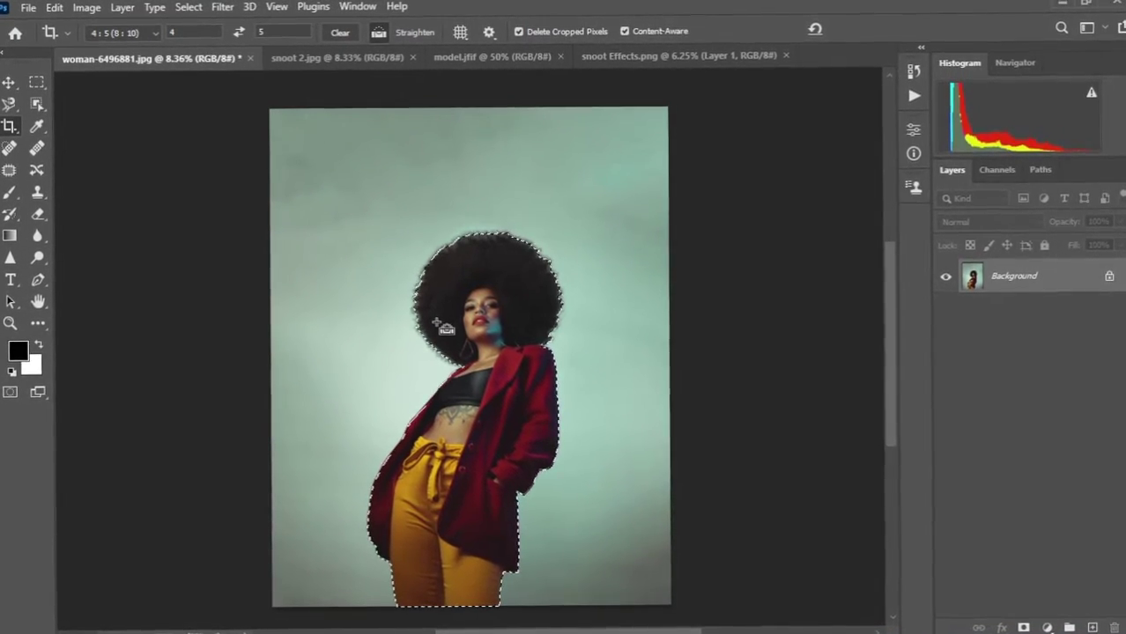
key("ctrl+j")
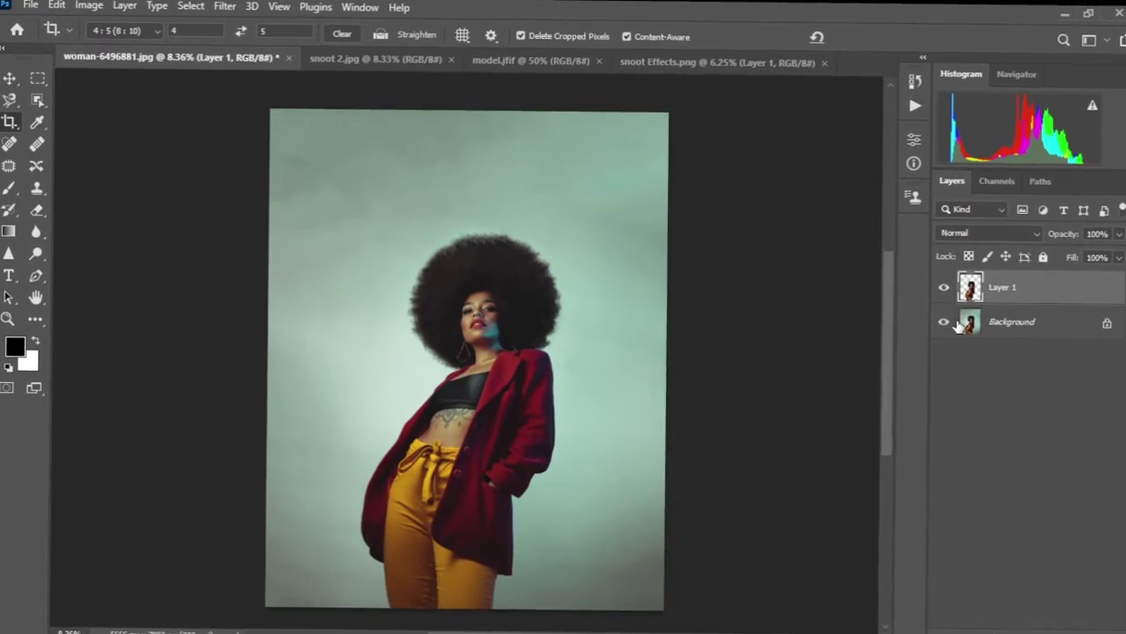
left_click(944, 324)
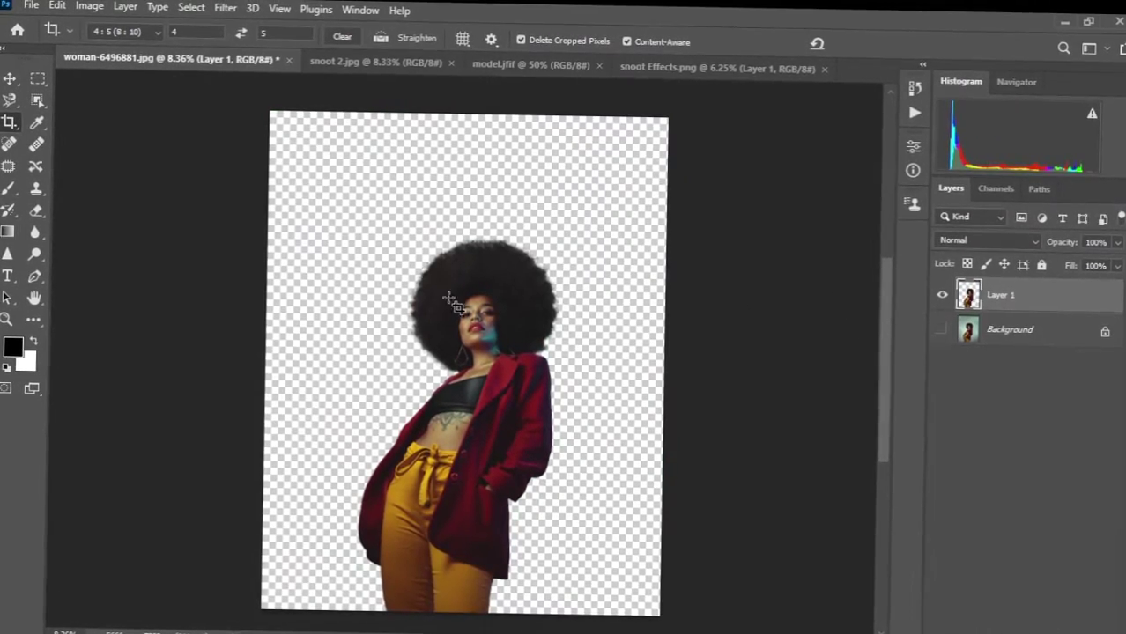
left_click(942, 330)
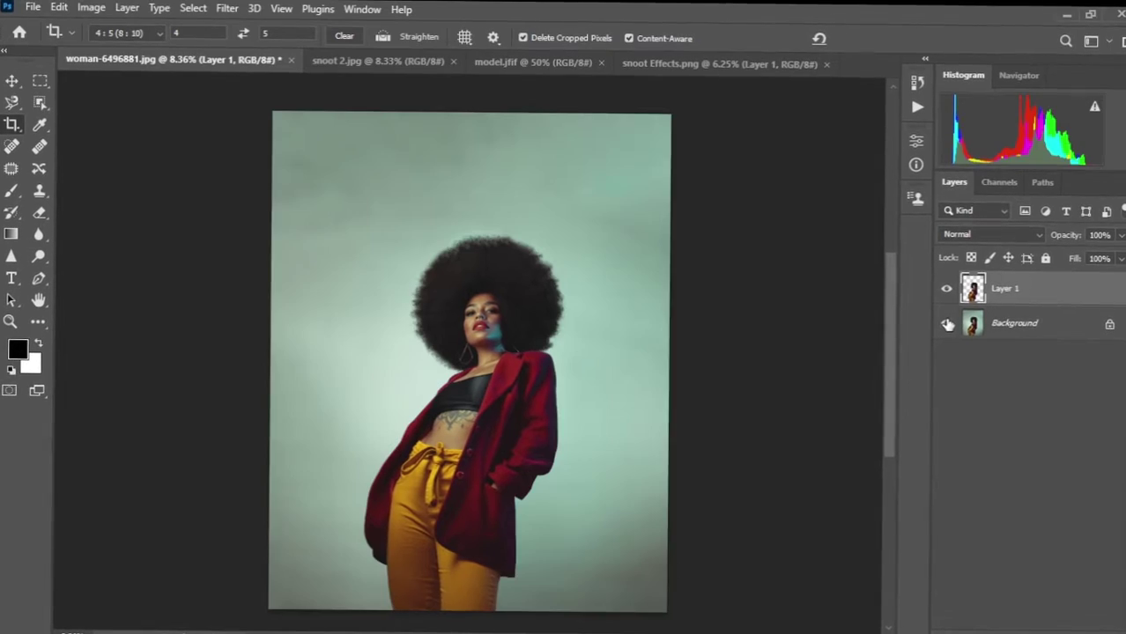
On the Background layer, load the cutout's outline as a selection, invert it, and copy the backdrop around the woman to its own layer.
left_click(1004, 324)
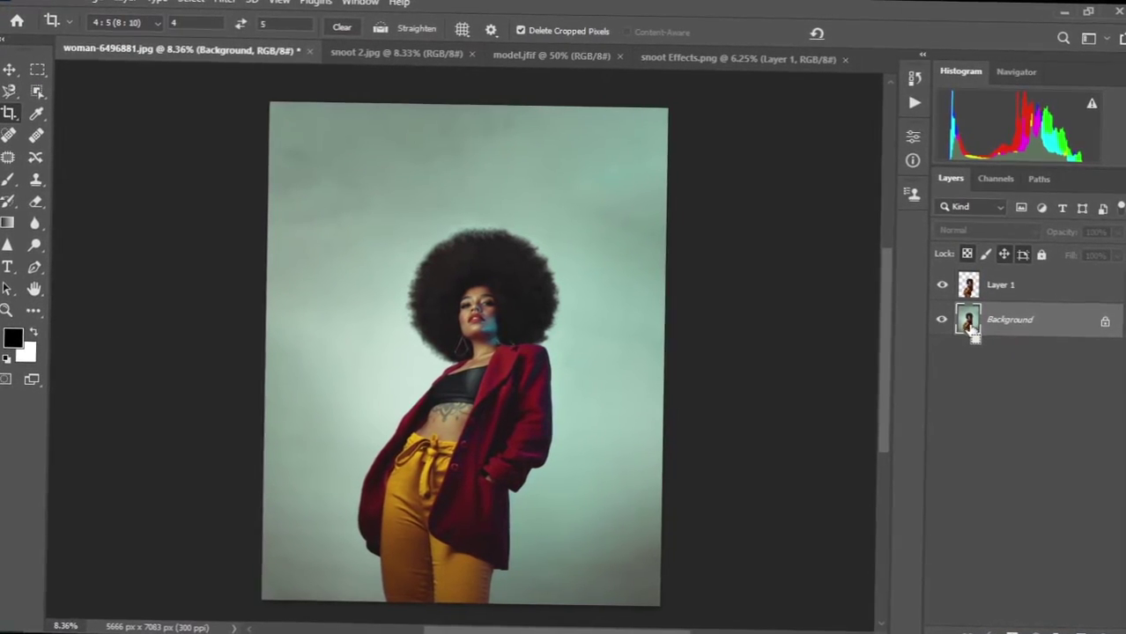
left_click_drag(972, 322, 960, 292)
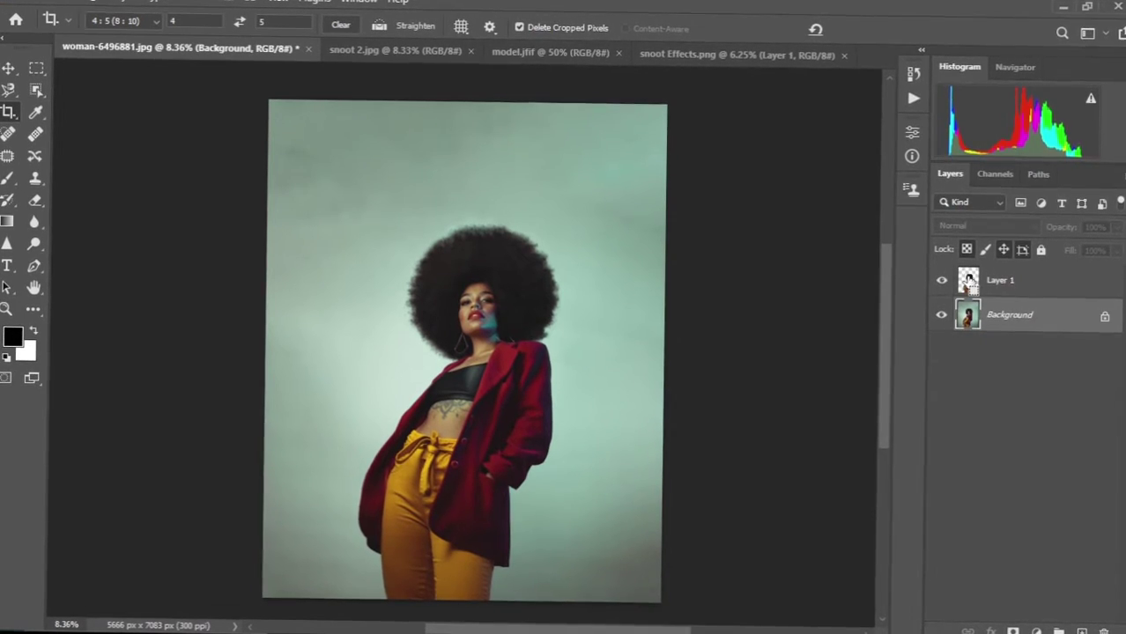
left_click(966, 287, "ctrl")
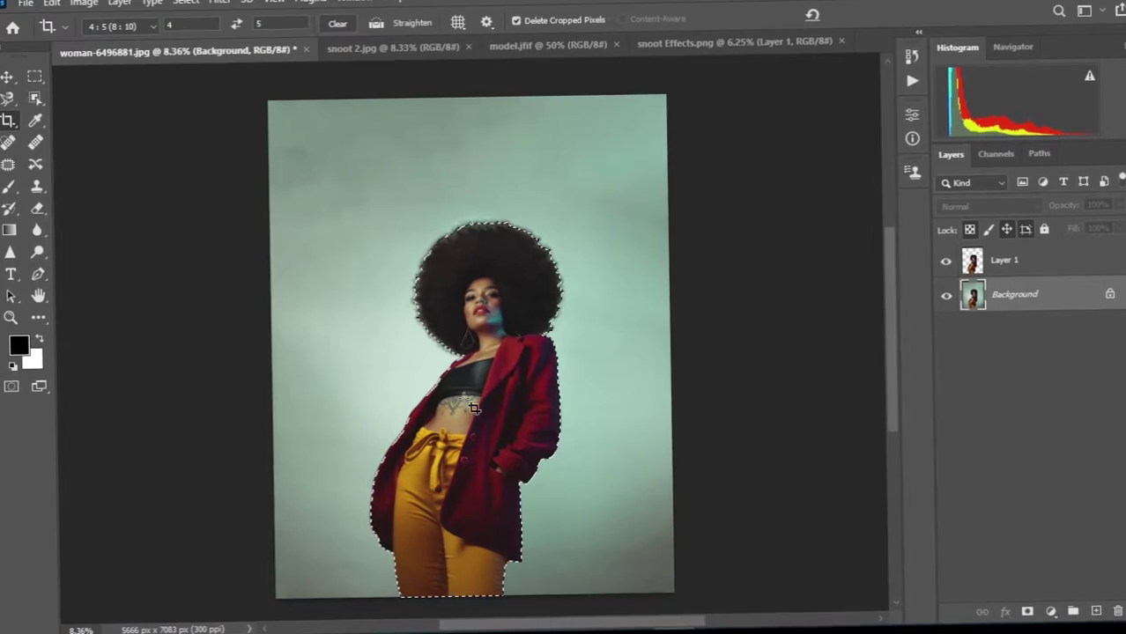
left_click(190, 4)
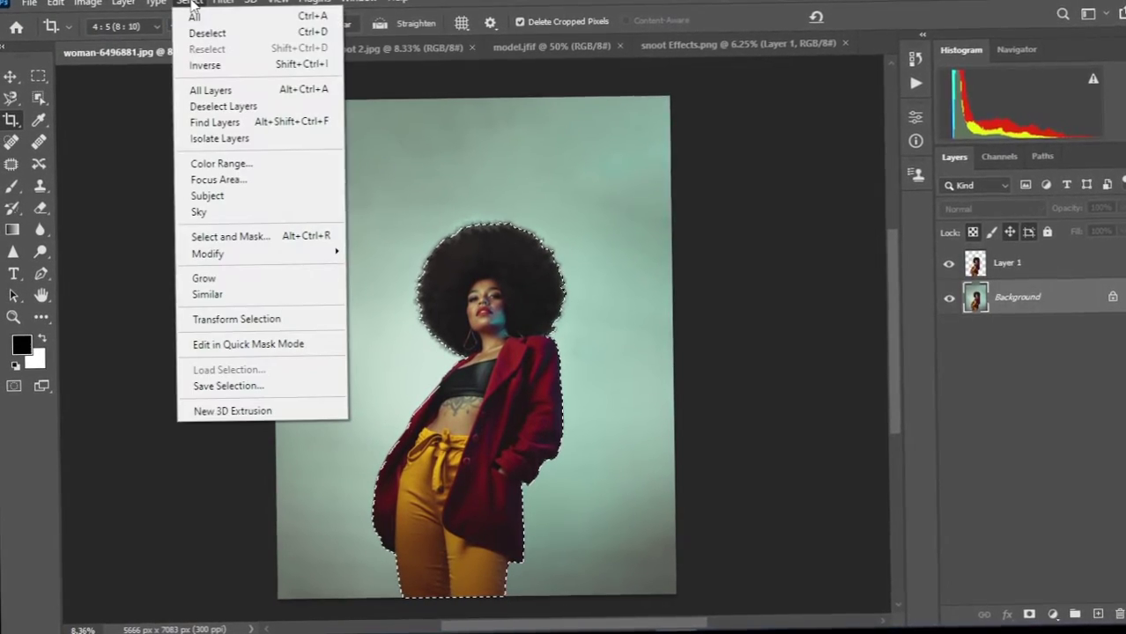
left_click(210, 65)
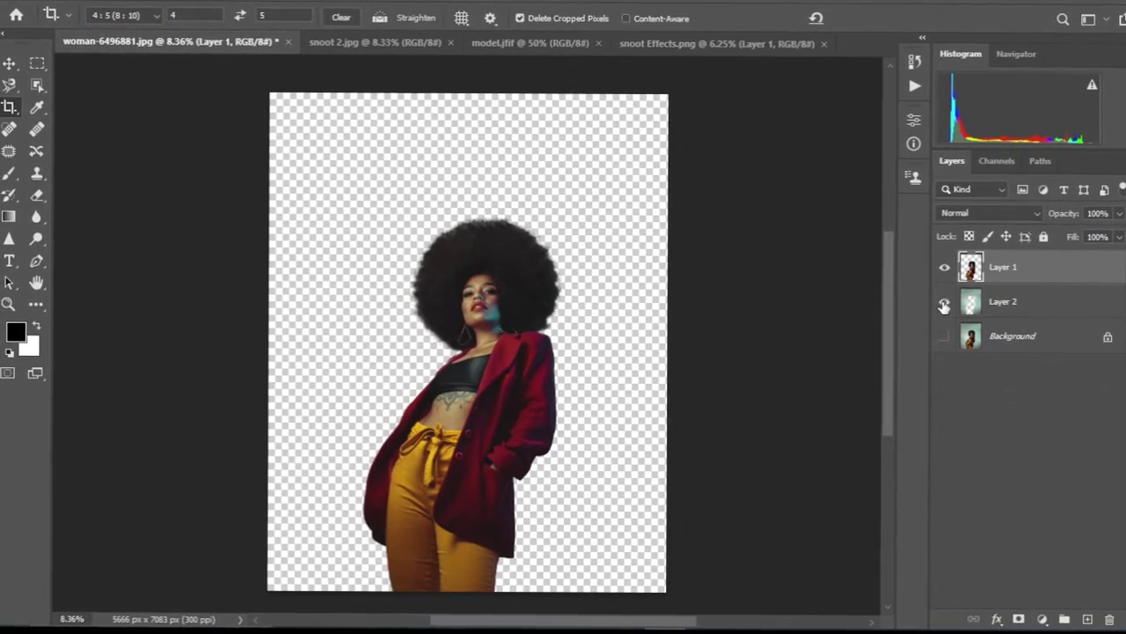
left_click(942, 300)
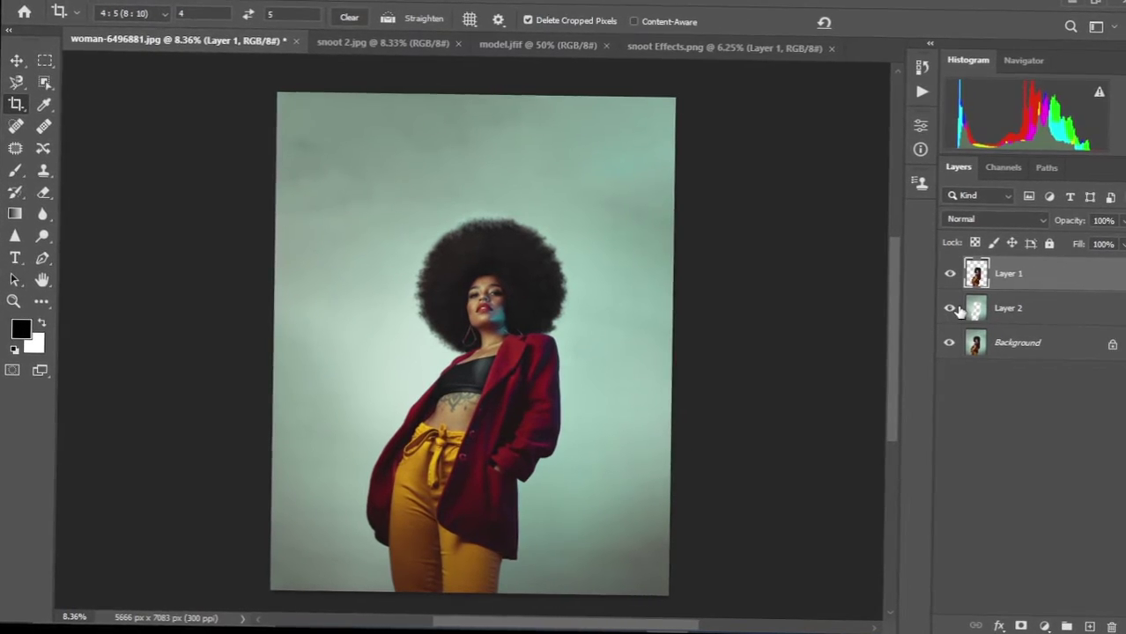
Rename the backdrop copy, Layer 2, as Background.
double_click(1004, 306)
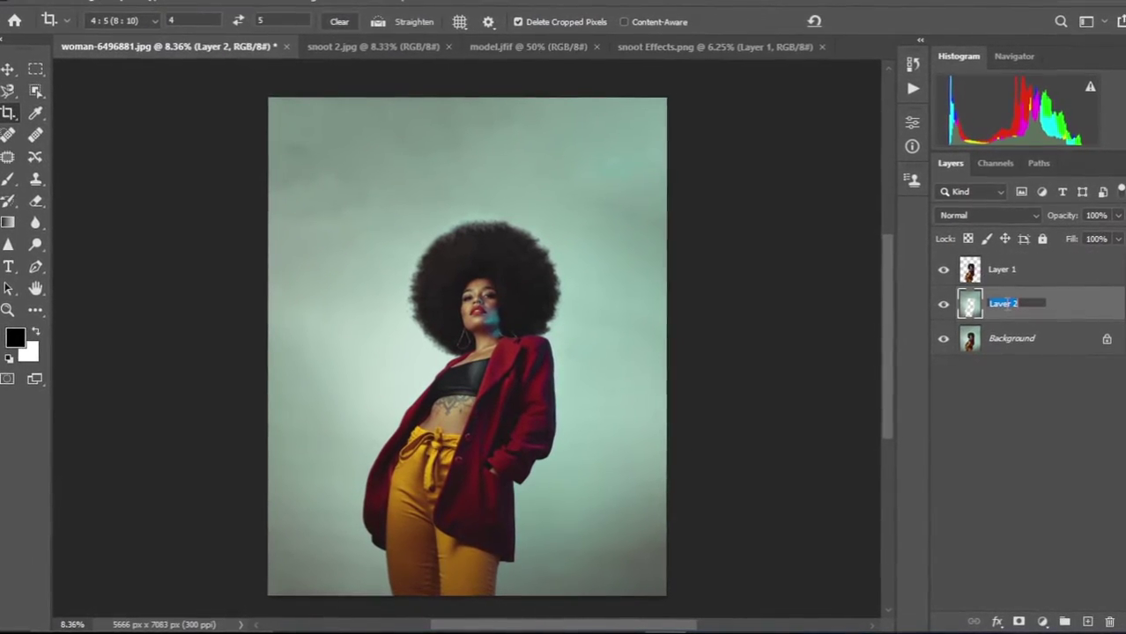
type("Backg")
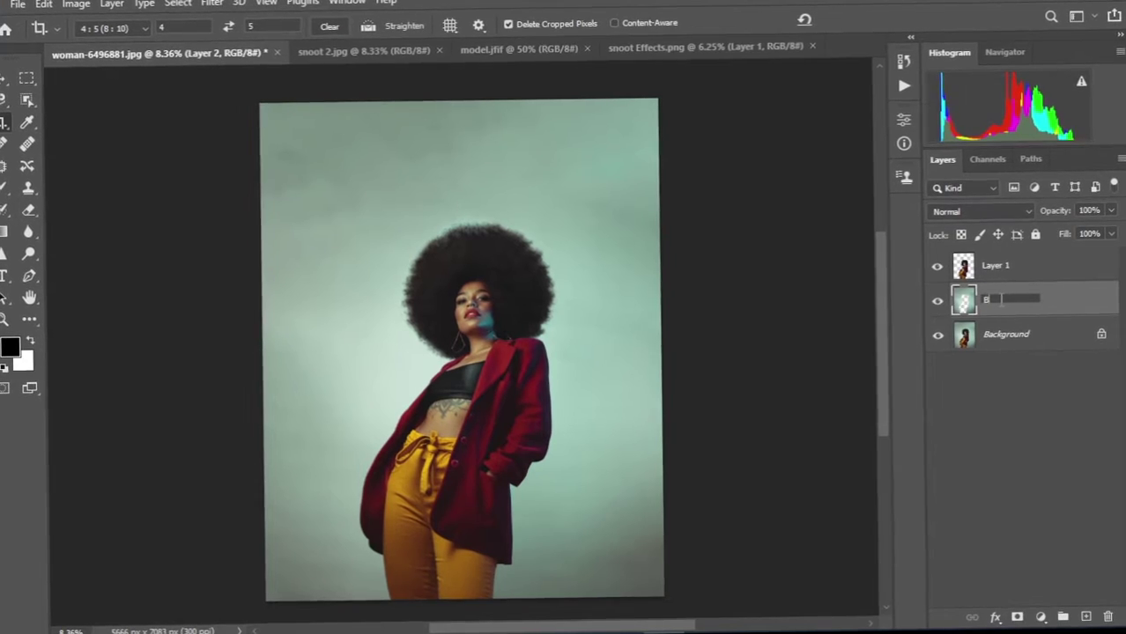
type("roun")
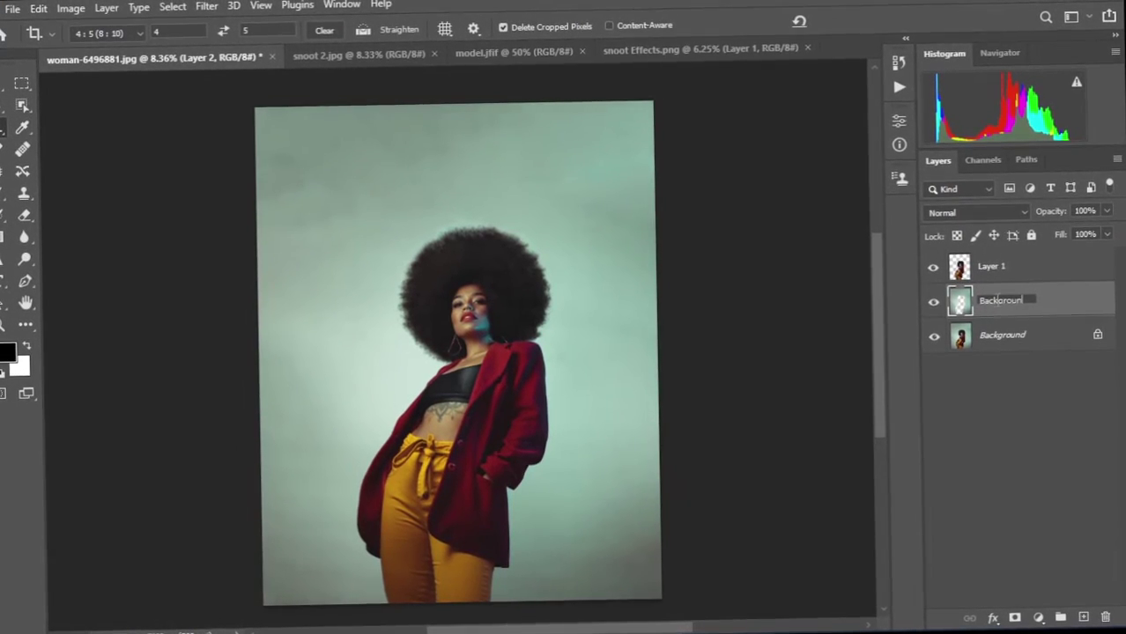
type("d")
key("Return")
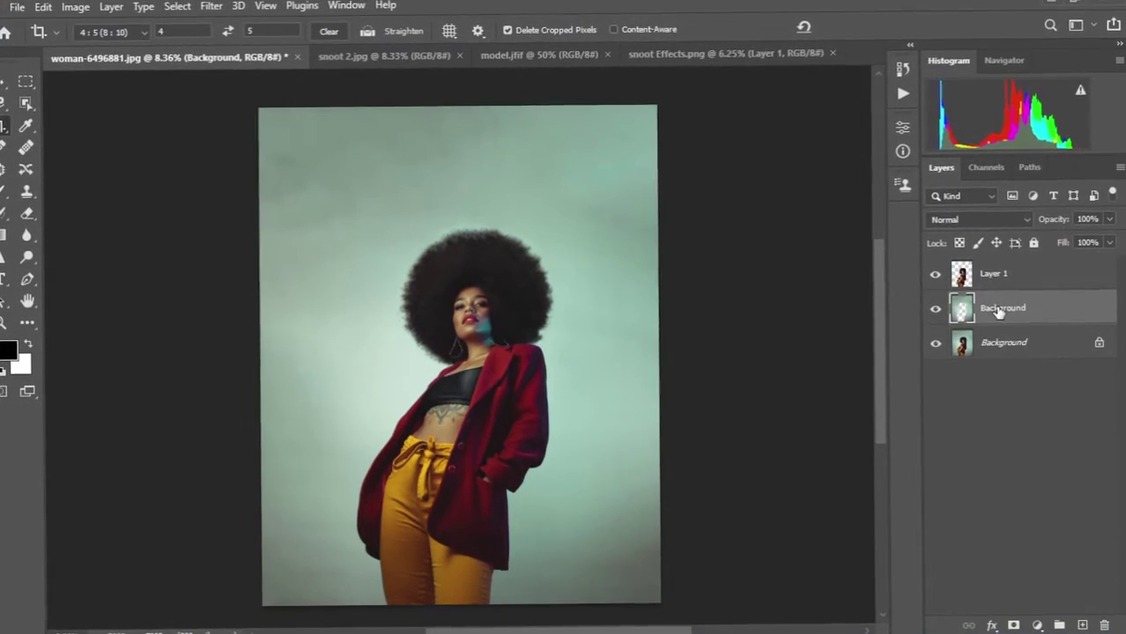
Rename the woman's cutout layer, Layer 1, as subject.
double_click(993, 273)
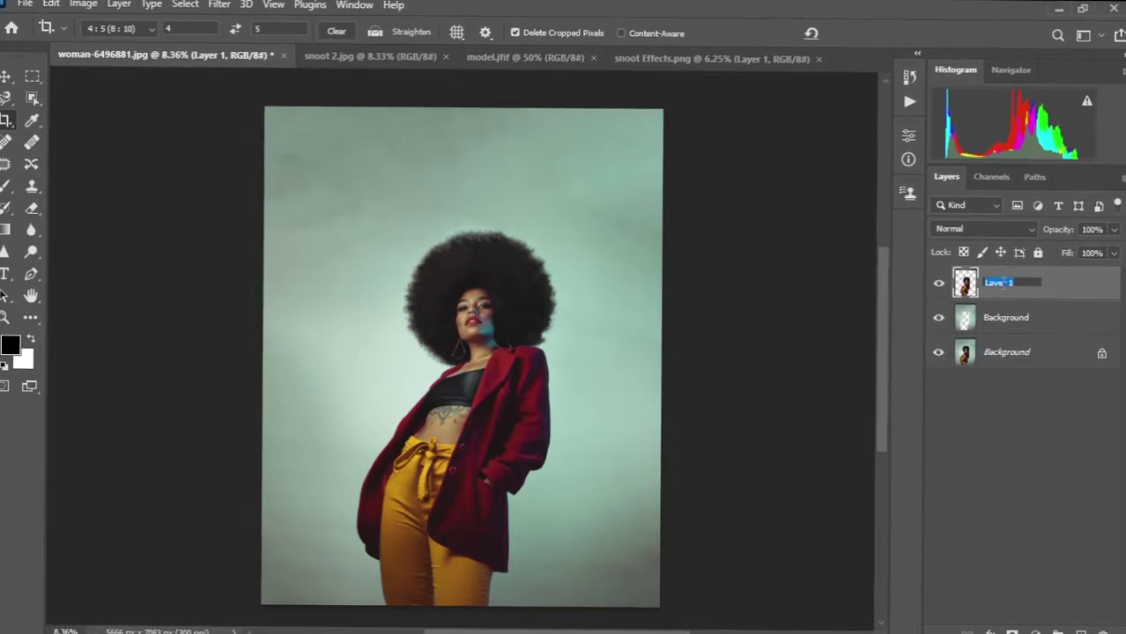
type("subje")
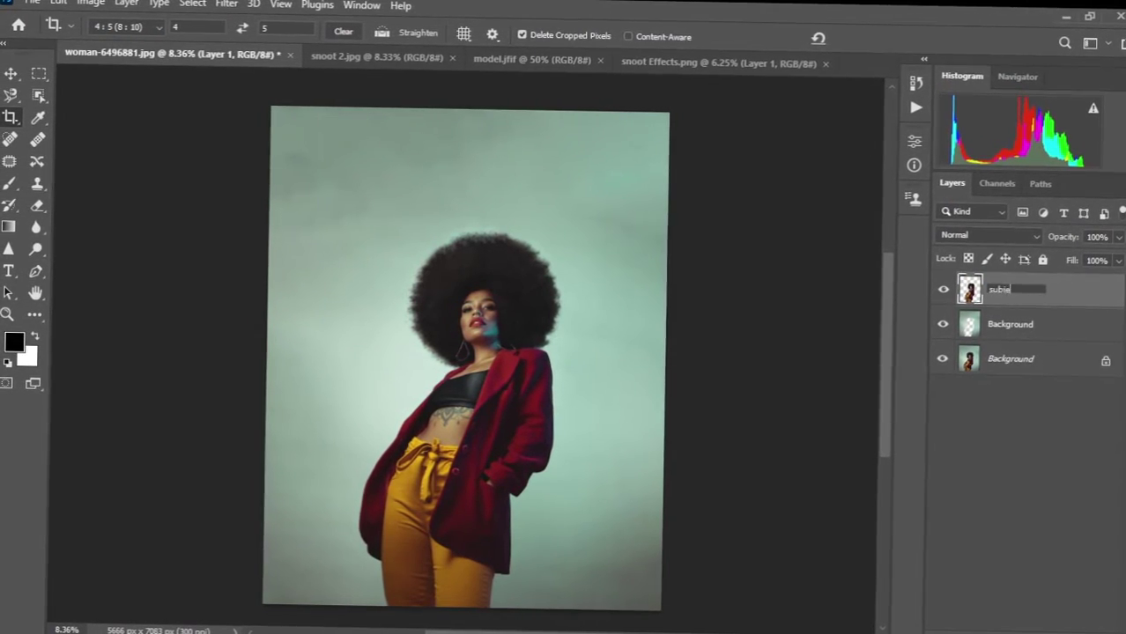
type("ct")
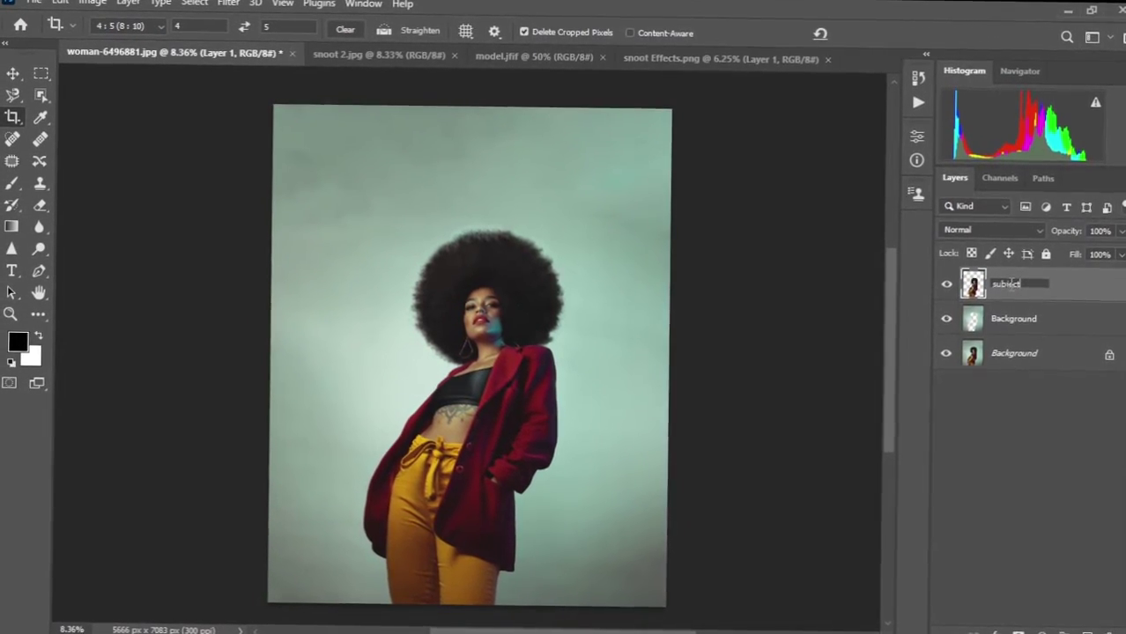
key("Return")
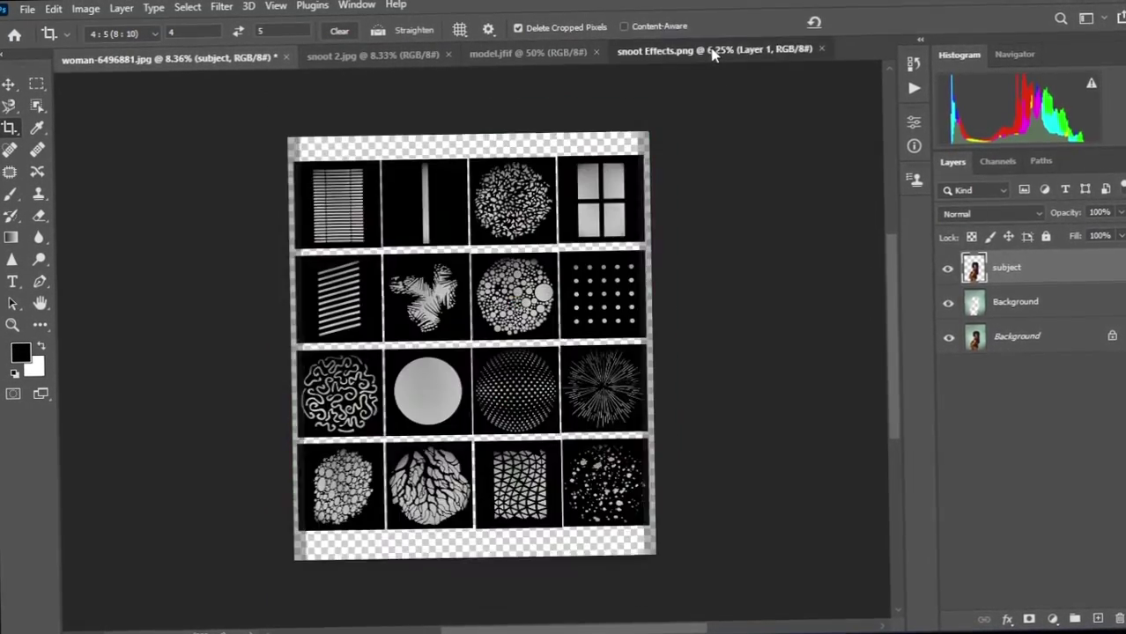
In snoot Effects.png, marquee-select the branching texture in the last row's second tile, and return to the woman's photo document.
key("v")
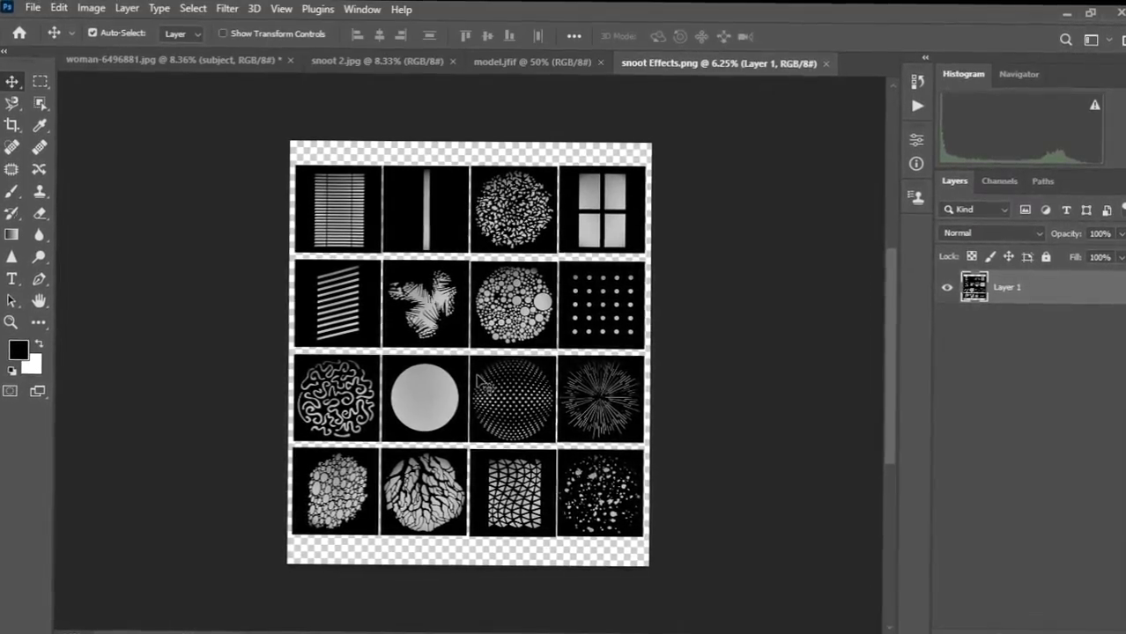
scroll(481, 380, "up", 2)
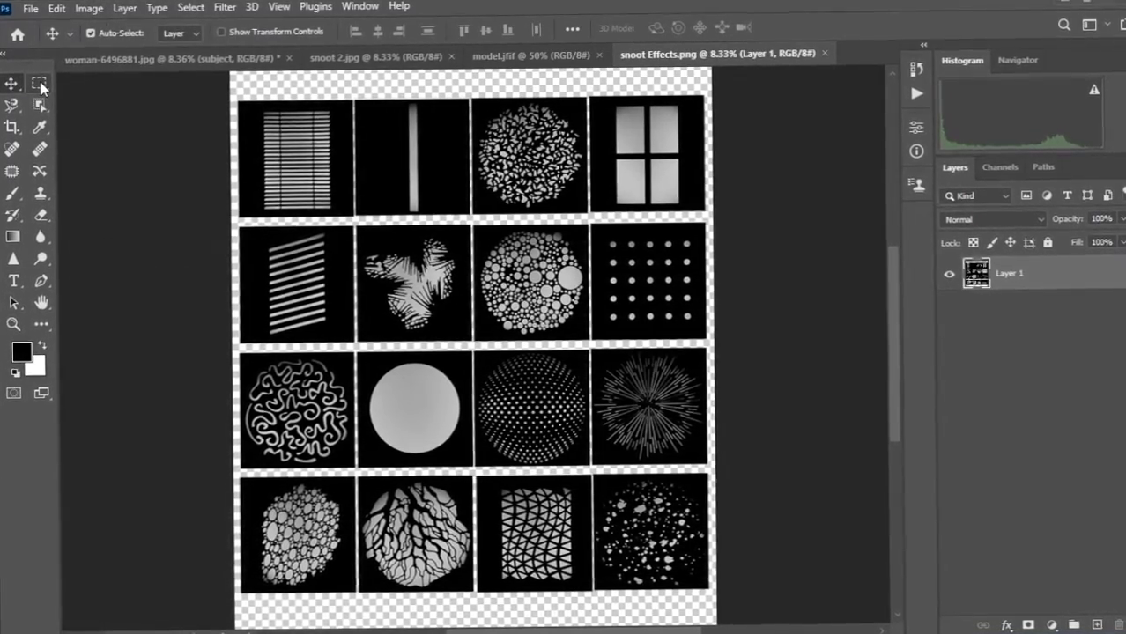
left_click_drag(40, 83, 105, 77)
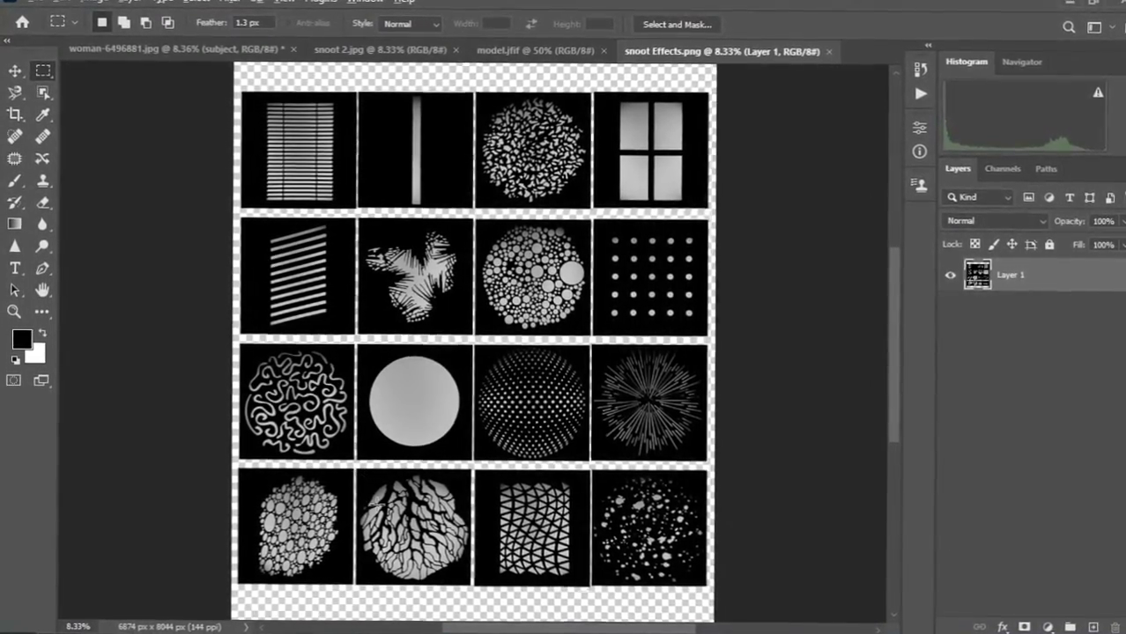
scroll(558, 396, "up", 3)
scroll(558, 396, "down", 2)
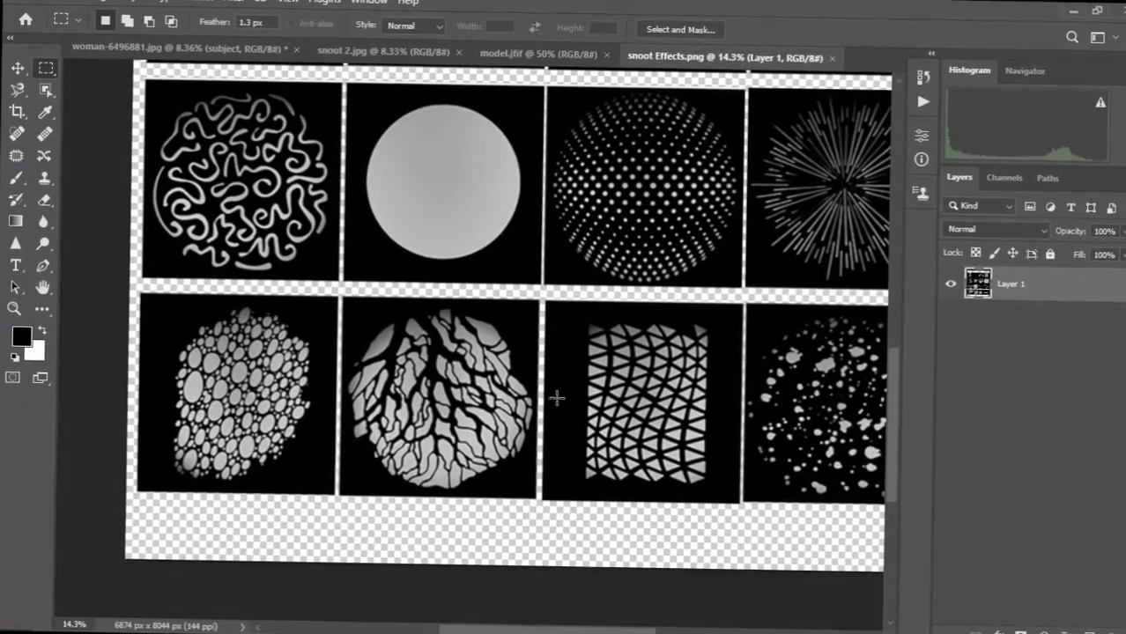
scroll(305, 302, "up", 3)
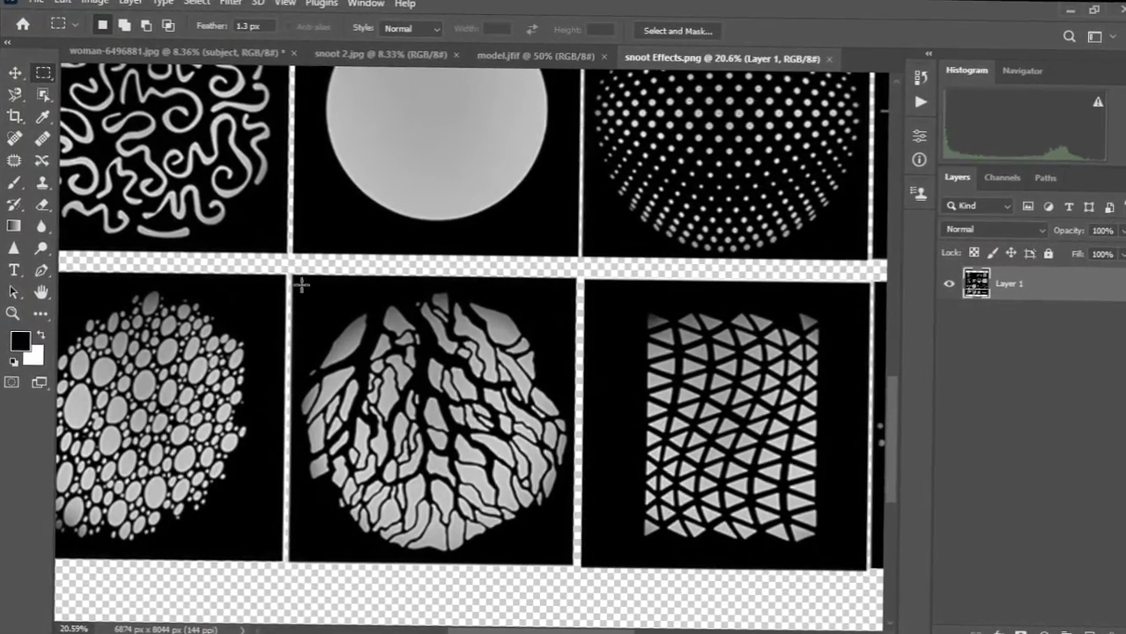
left_click_drag(295, 291, 568, 555)
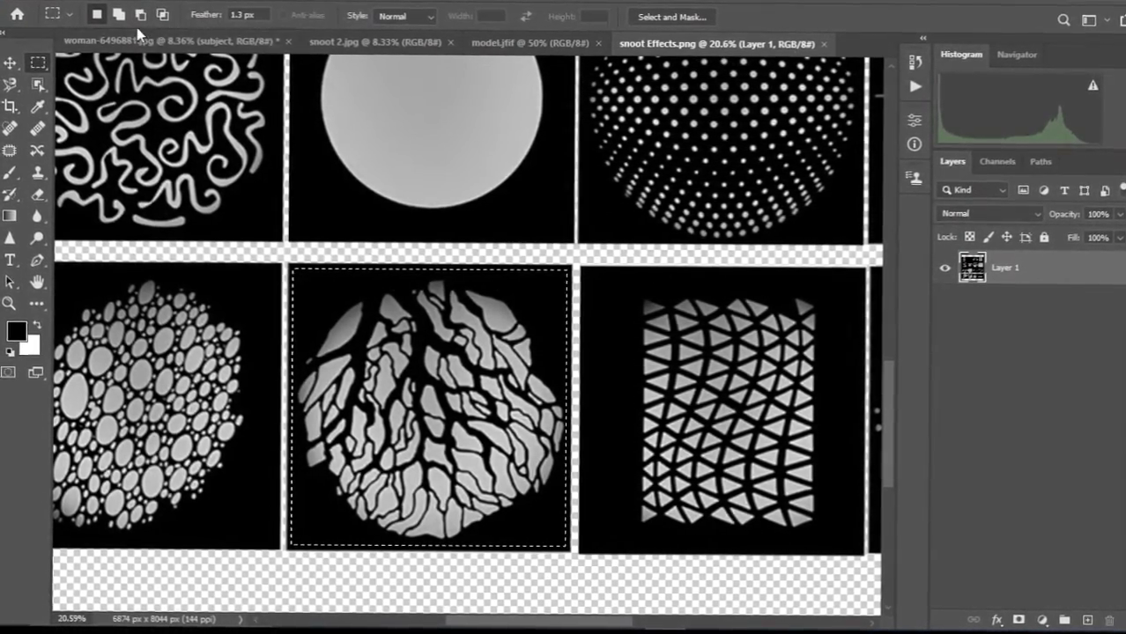
left_click(155, 46)
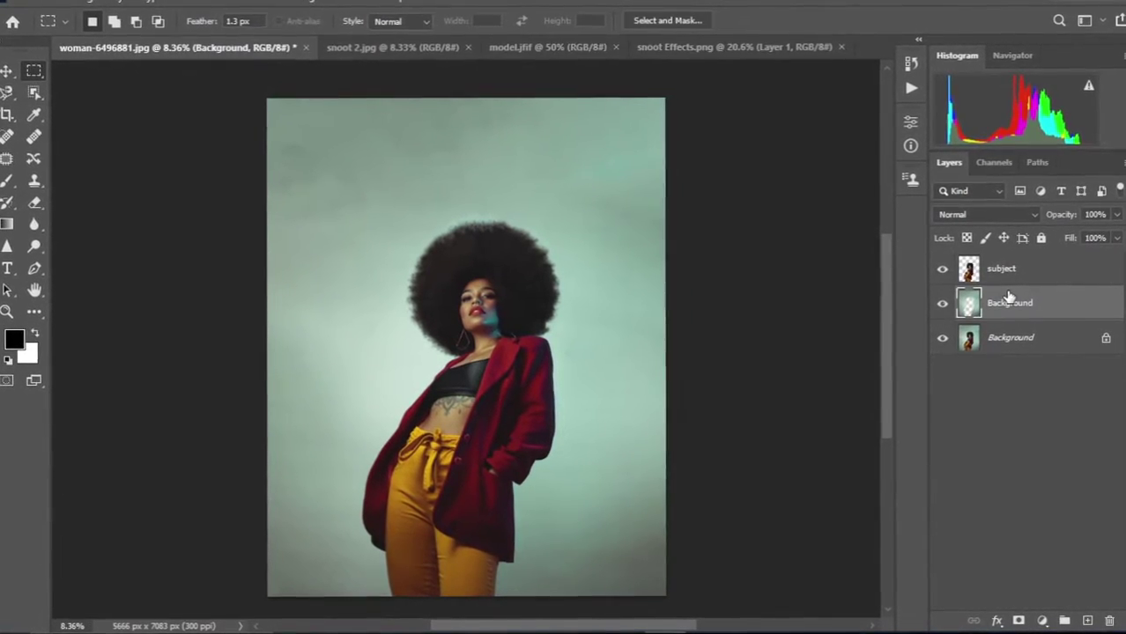
Paste the branching texture beneath the subject layer and scale it to about 285%, centred behind the woman's head.
key("ctrl+shift+alt+n")
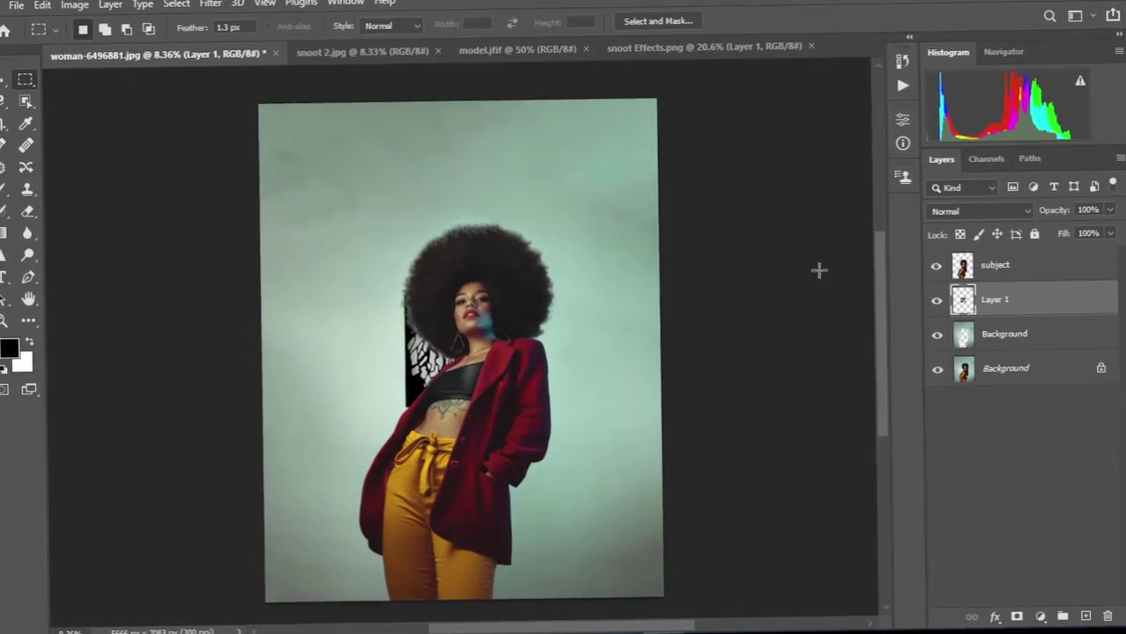
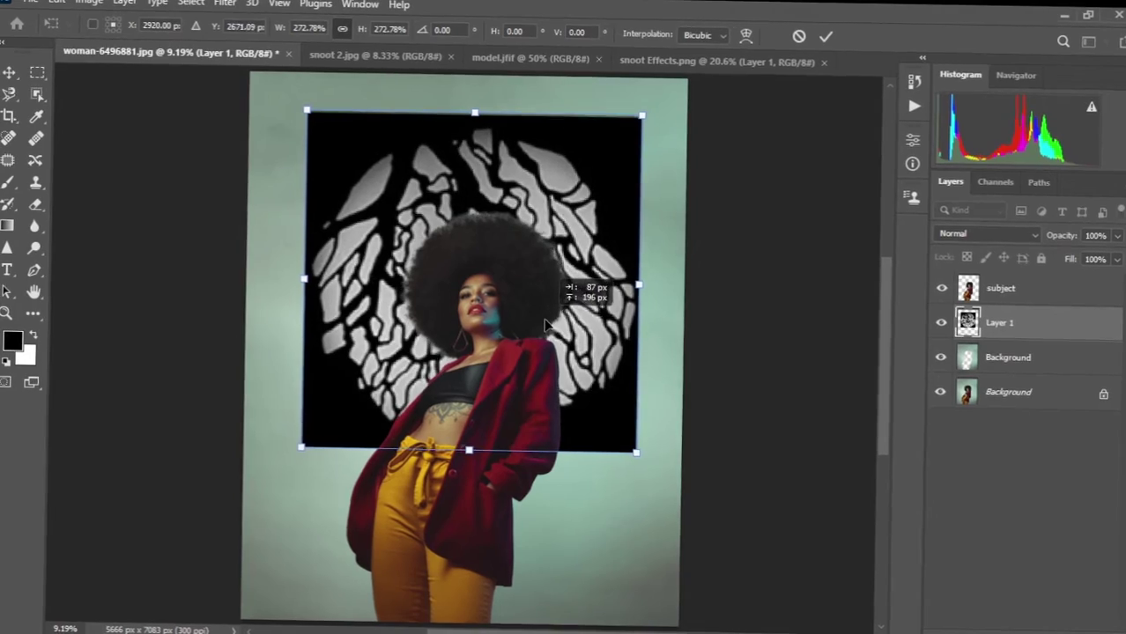
left_click_drag(644, 120, 651, 111)
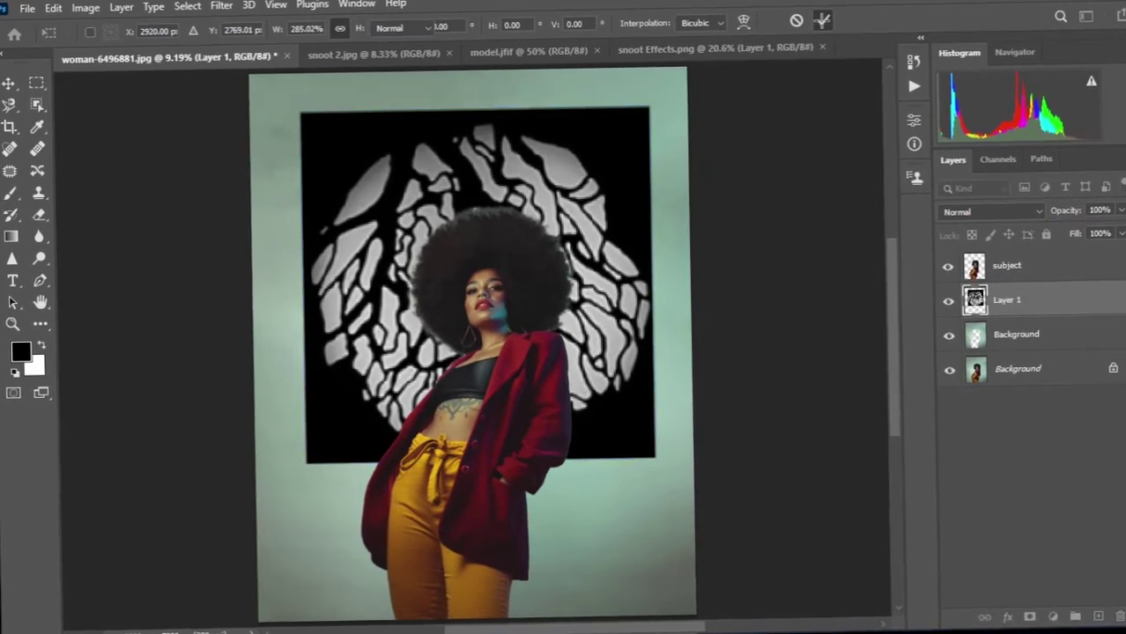
left_click(821, 24)
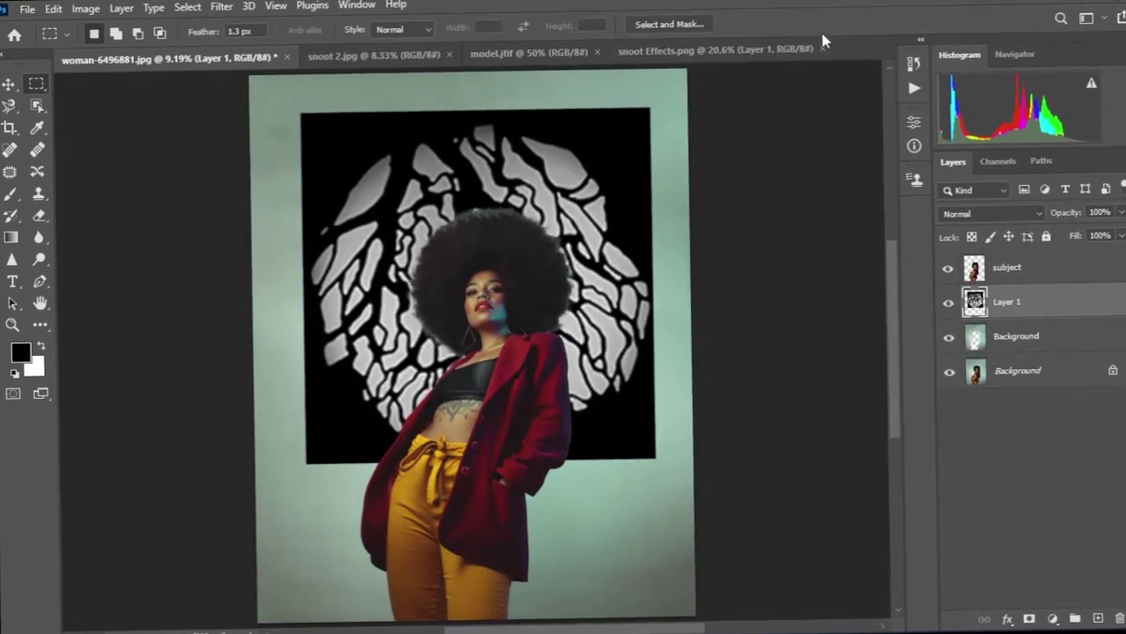
Set the texture layer's blend mode to Screen so only its light pattern falls on the backdrop.
left_click(1031, 217)
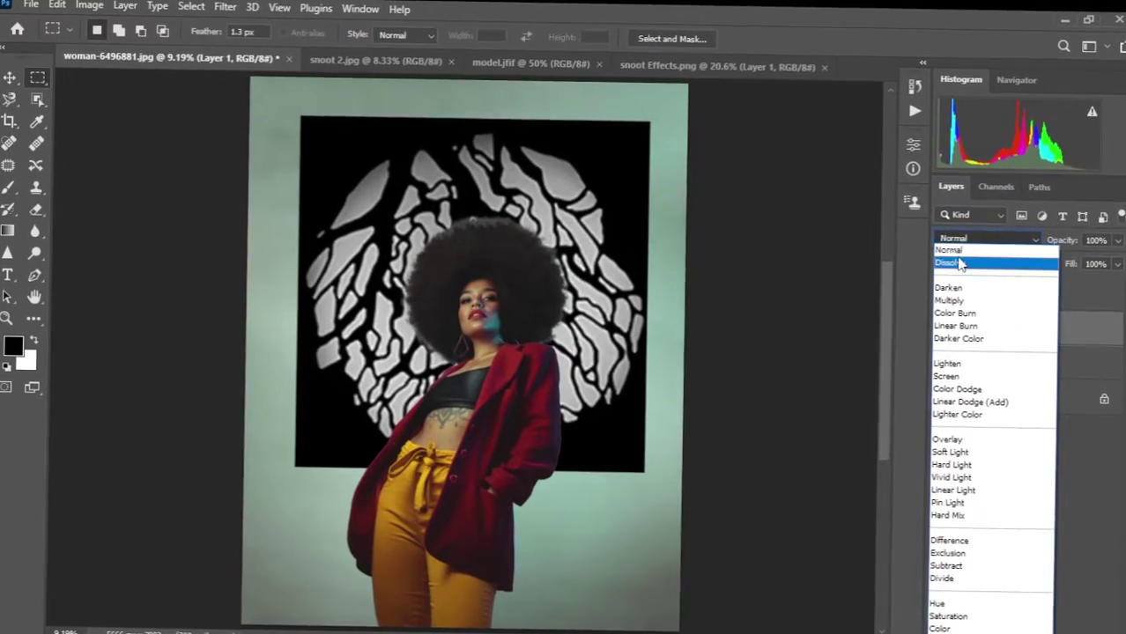
left_click(956, 378)
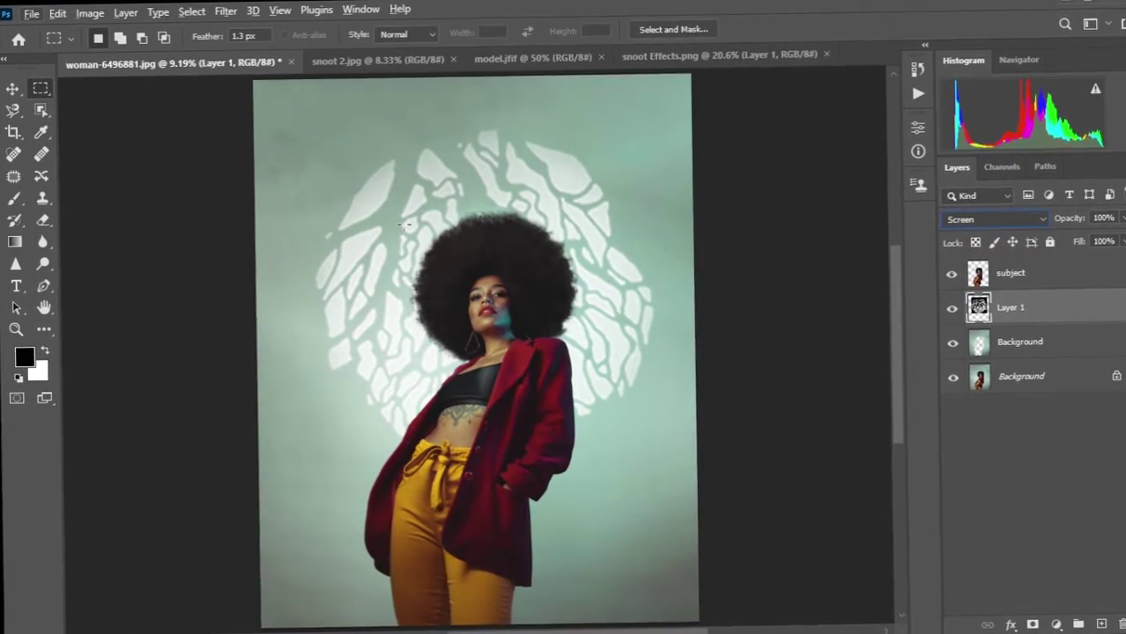
key("v")
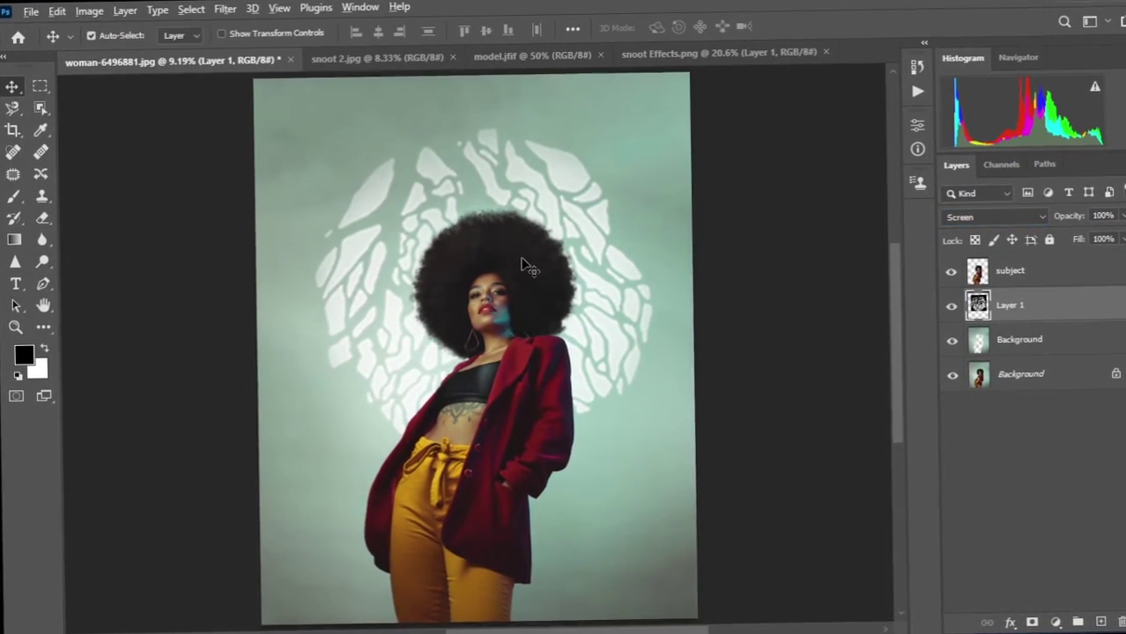
scroll(523, 265, "down", 2)
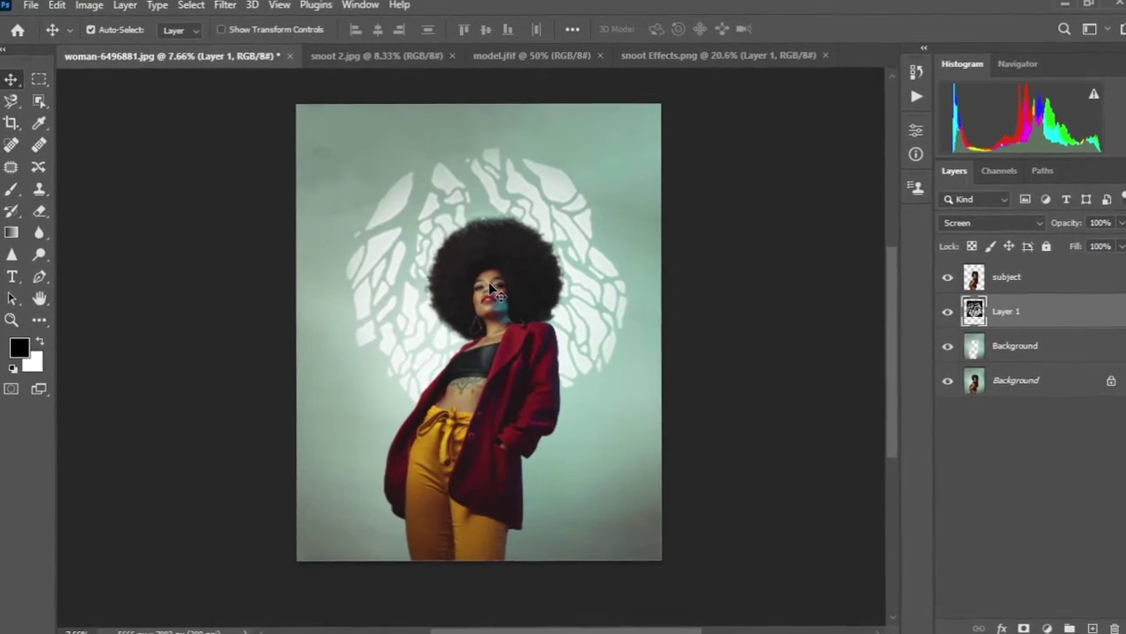
scroll(520, 264, "down", 2)
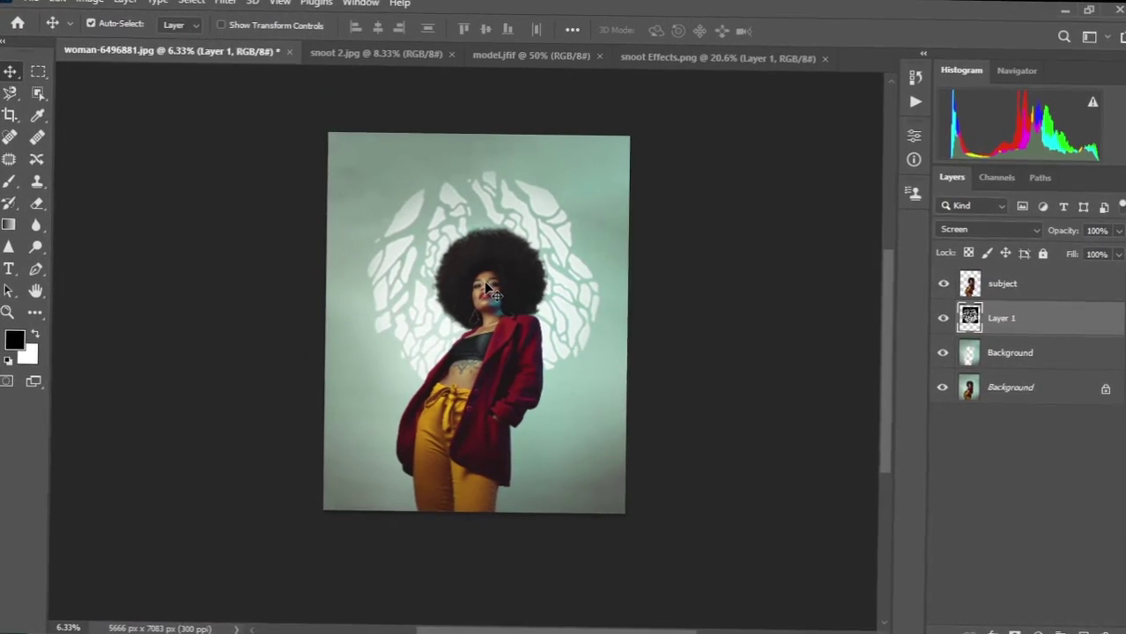
key("alt")
scroll(485, 287, "up", 2)
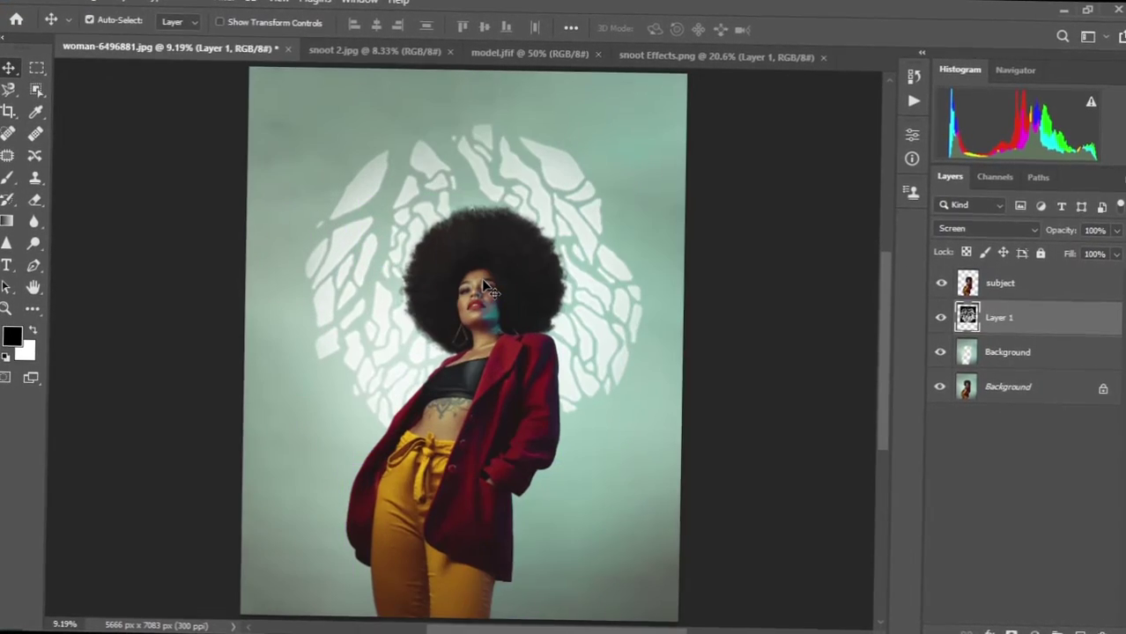
scroll(485, 286, "down", 1)
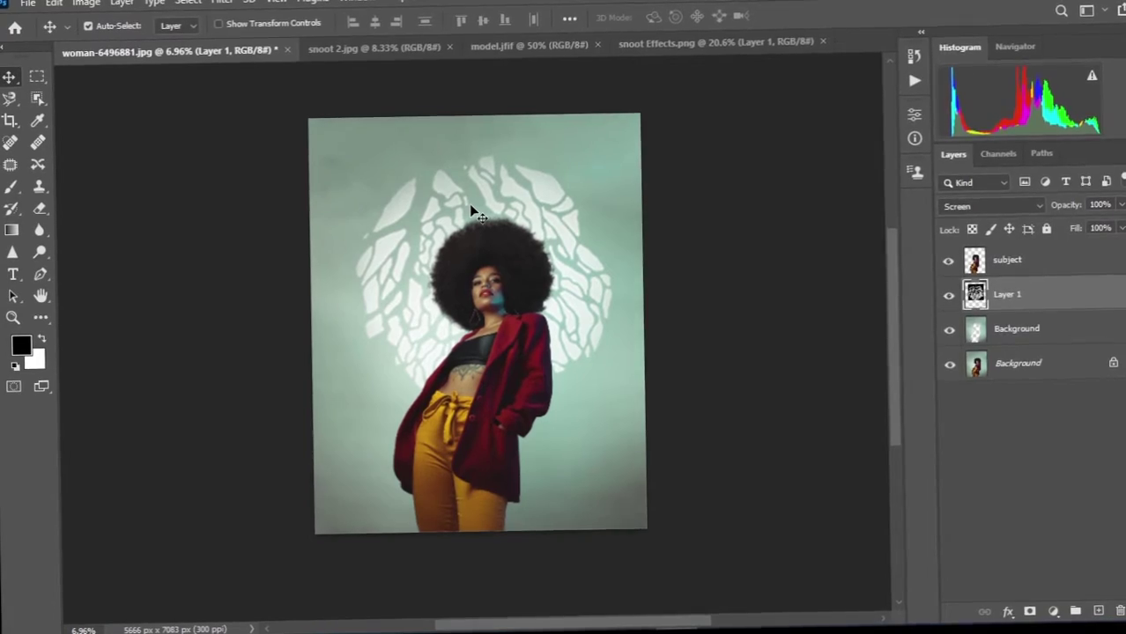
Convert the texture layer, Layer 1, to a smart object and apply a Gaussian Blur with a 13.9-pixel radius.
right_click(1024, 300)
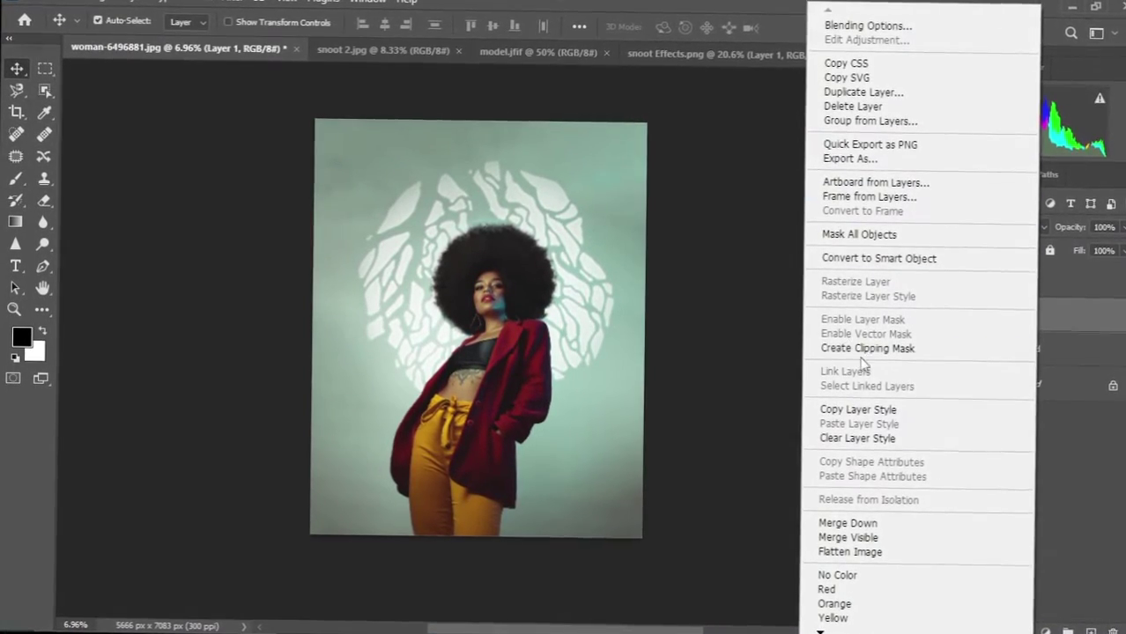
left_click(882, 264)
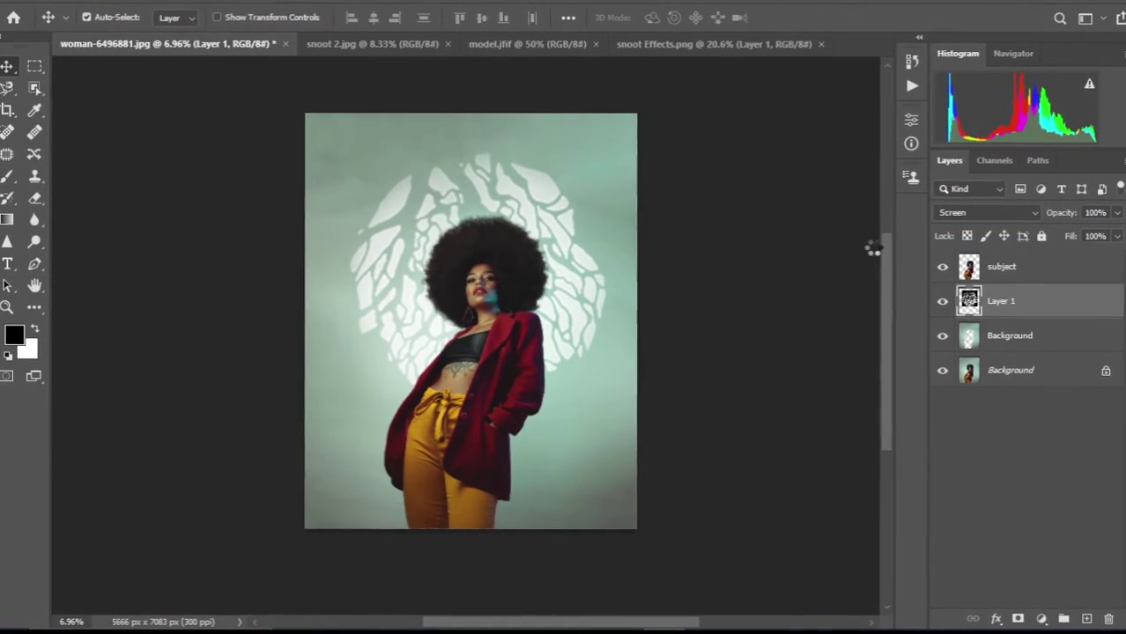
left_click(231, 1)
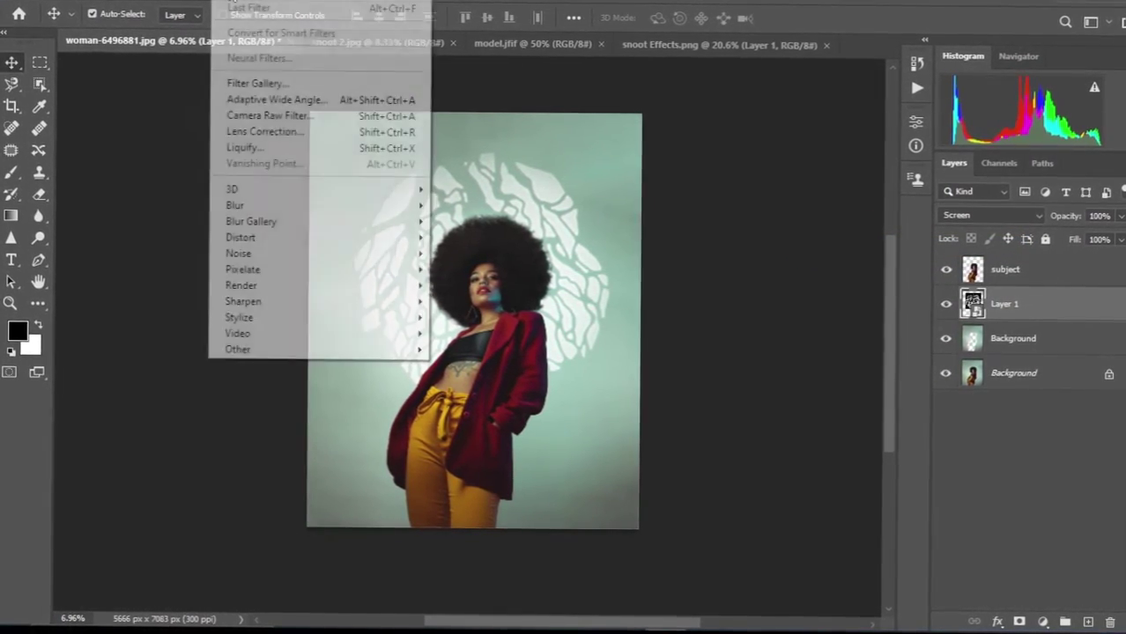
mouse_move(254, 204)
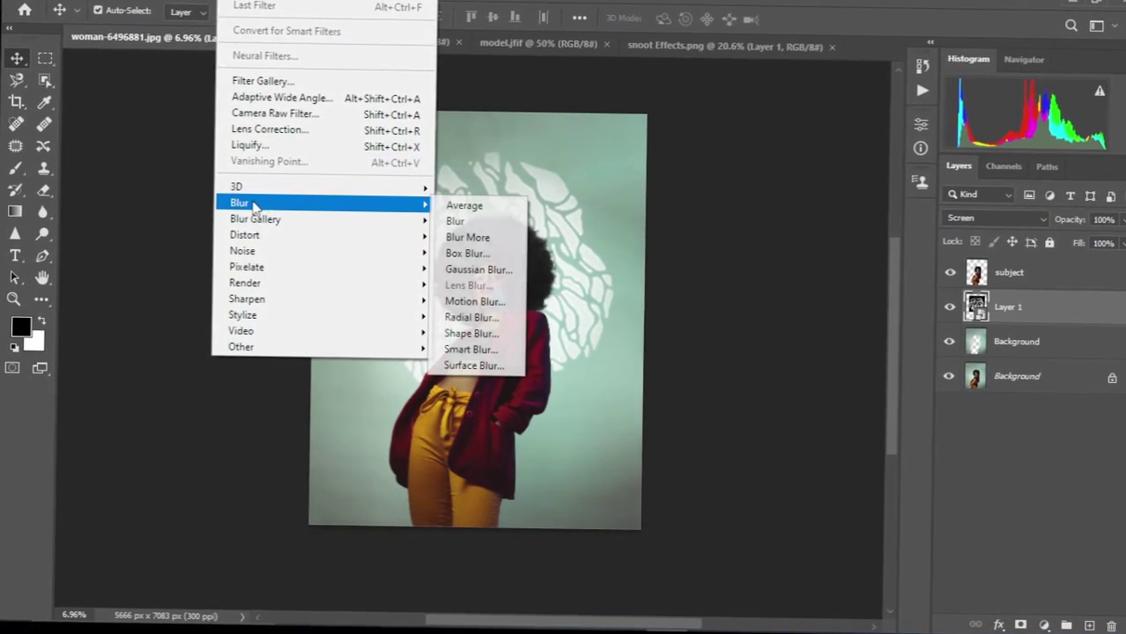
left_click(475, 267)
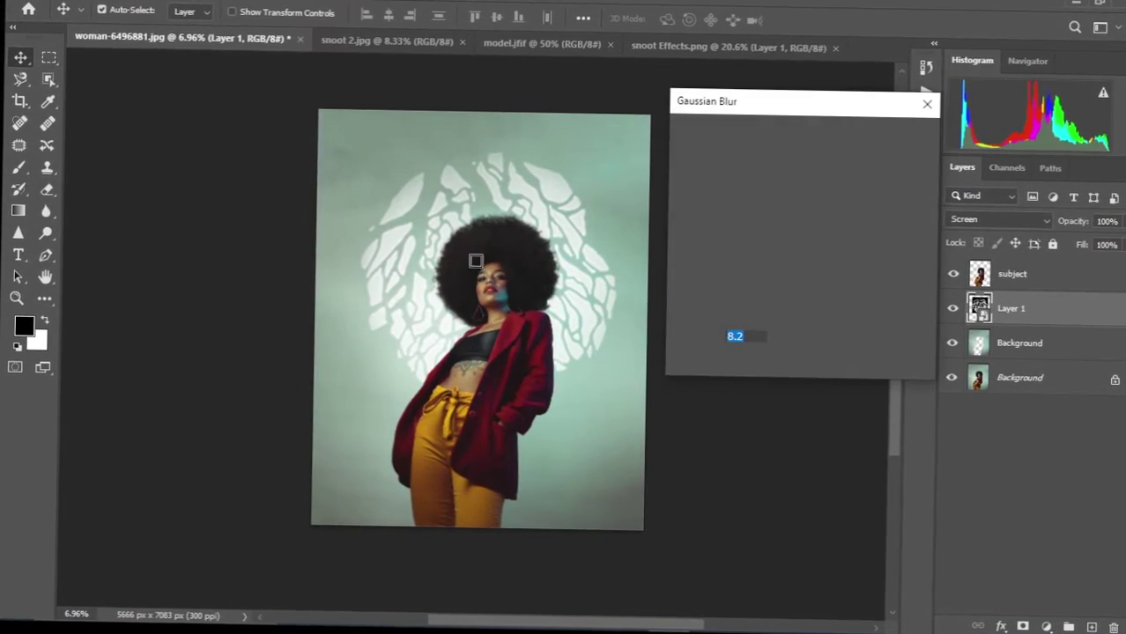
left_click_drag(733, 368, 737, 368)
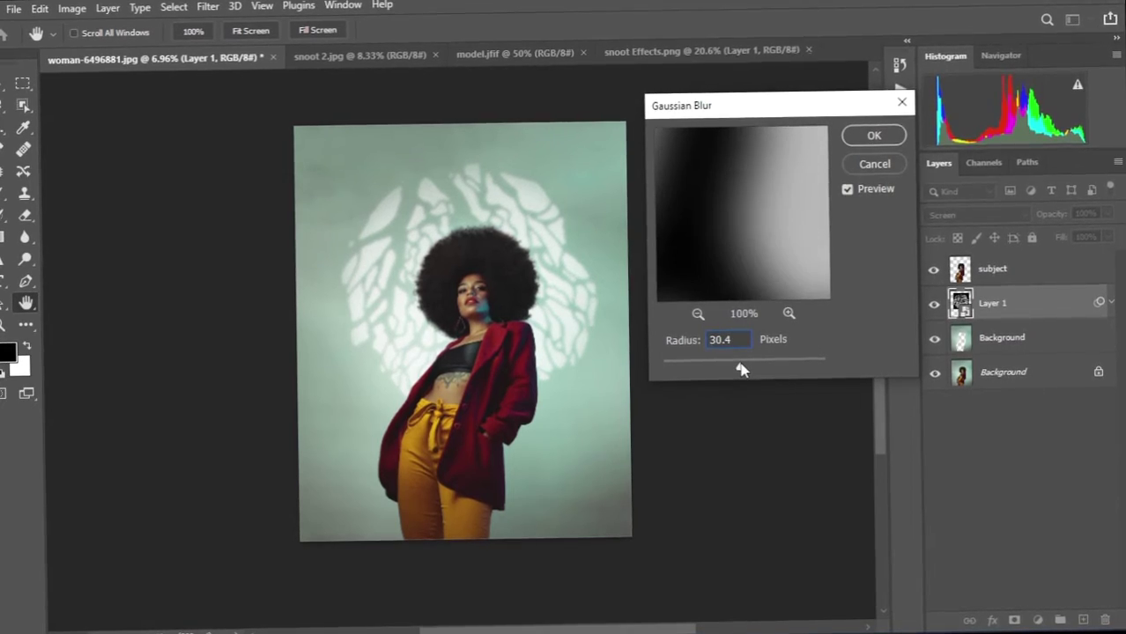
left_click_drag(738, 371, 734, 372)
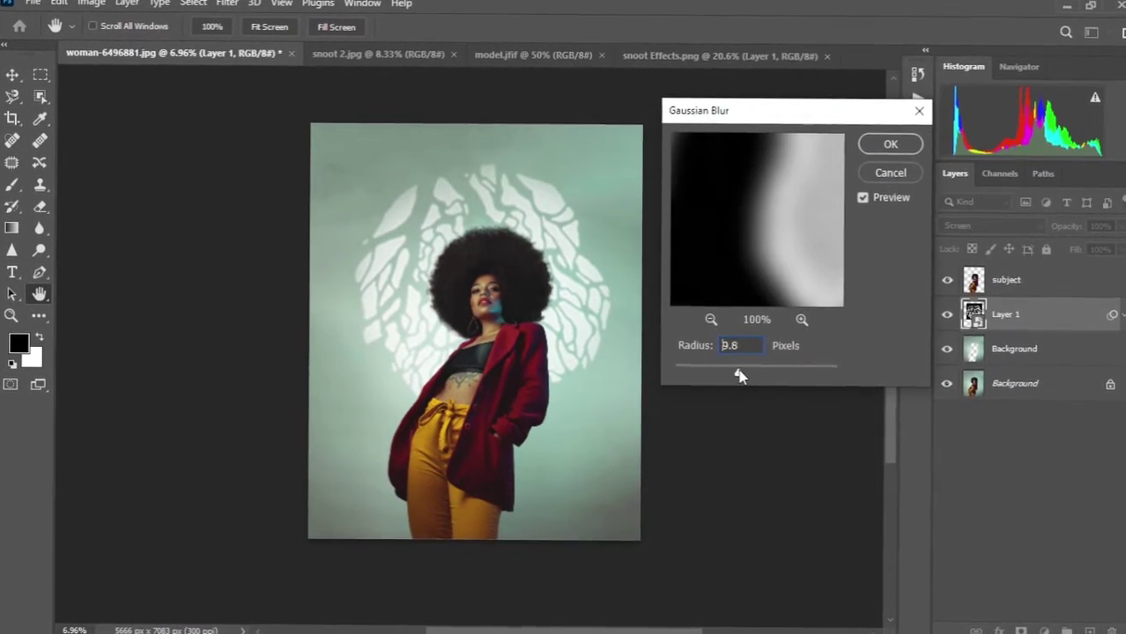
left_click_drag(742, 372, 744, 369)
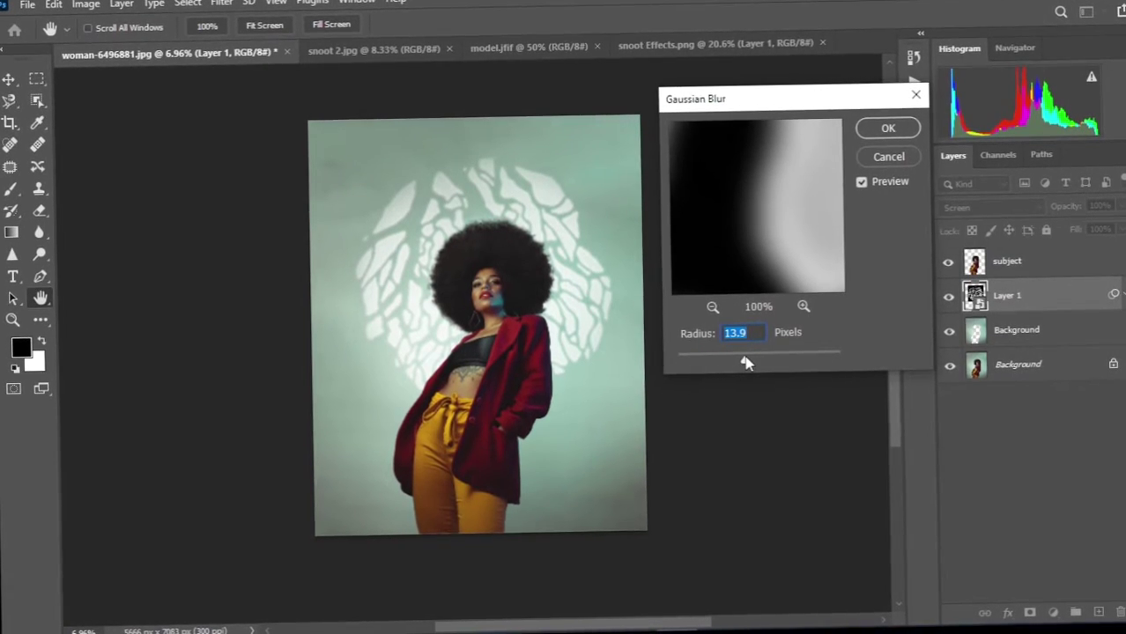
left_click(886, 131)
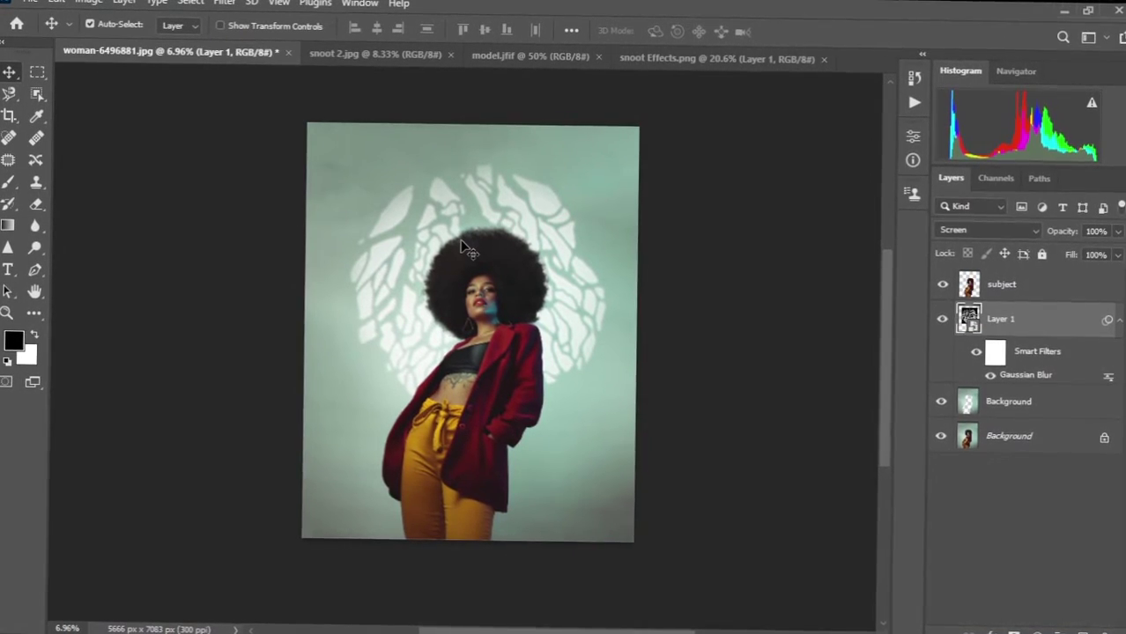
Compare the portrait with and without the blurred light pattern by hiding and showing Layer 1.
key("ctrl+plus")
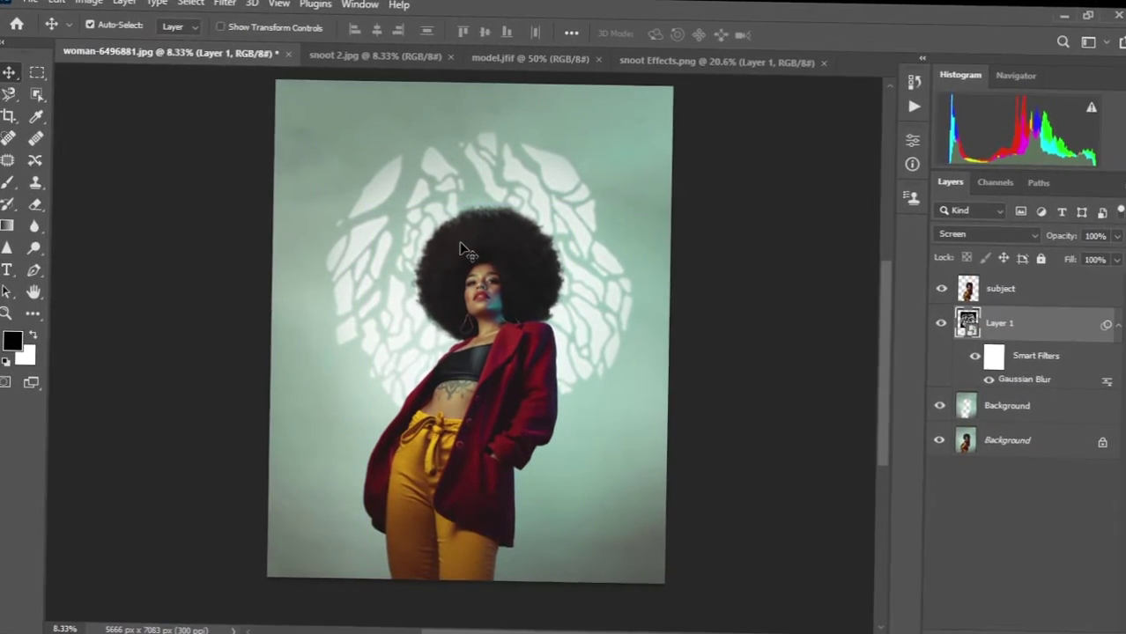
key("ctrl+minus")
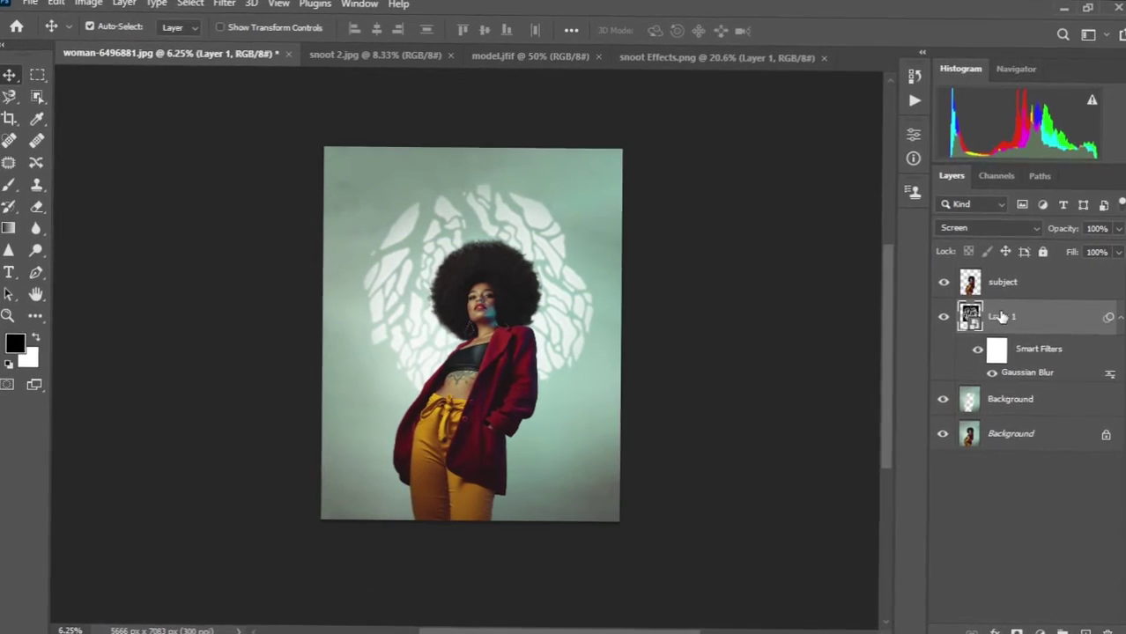
left_click(943, 317)
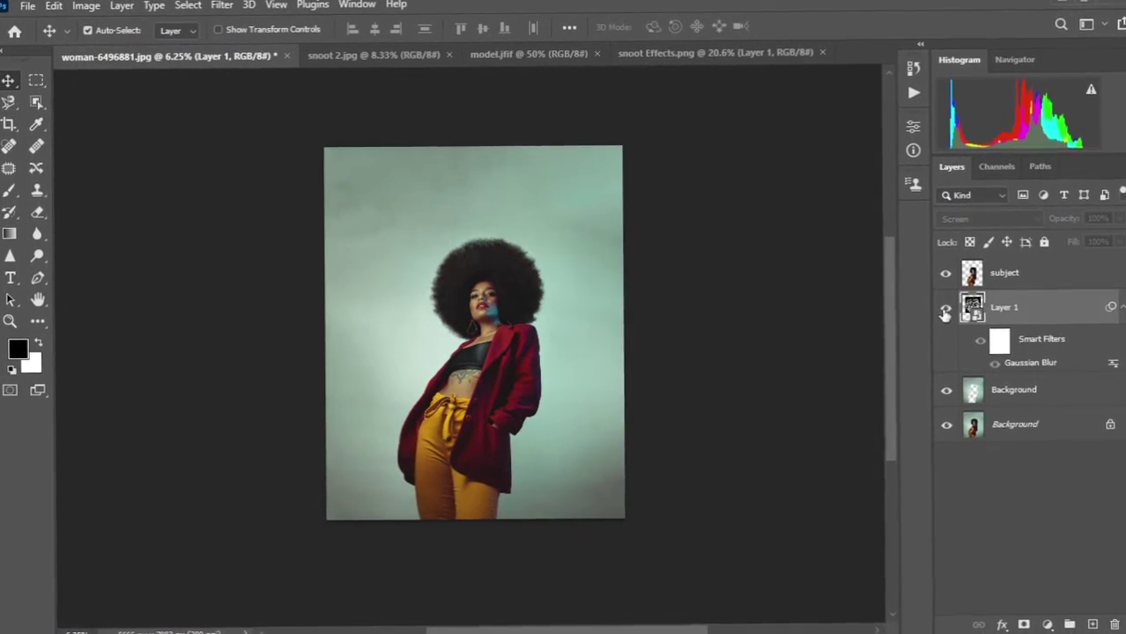
left_click(944, 313)
scroll(564, 307, "up", 3)
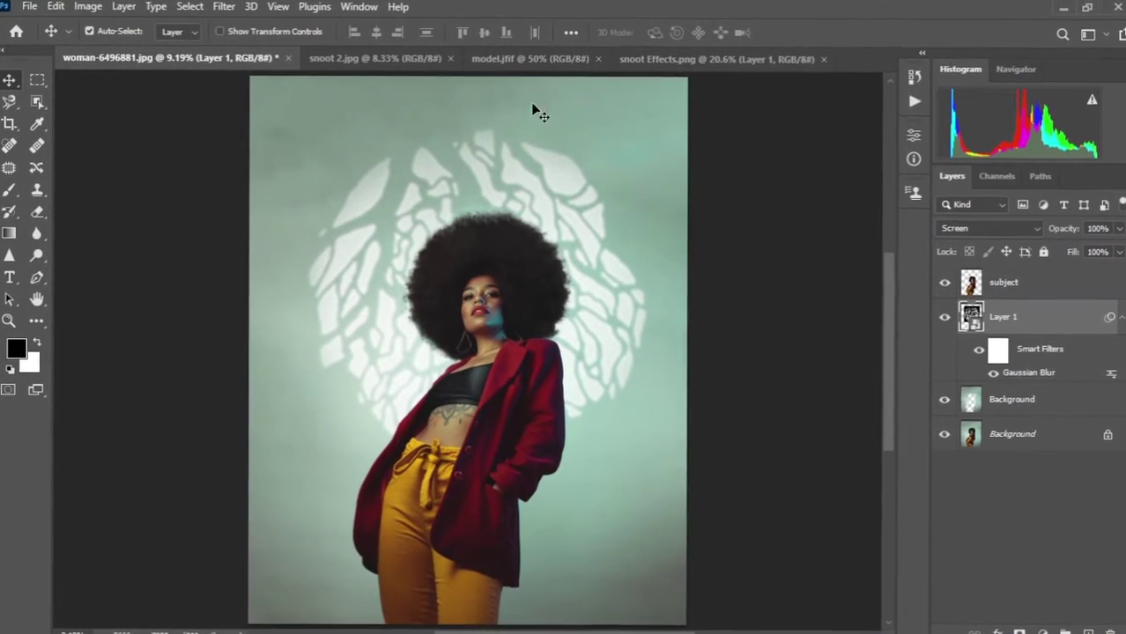
In model.jfif, expand the canvas with a 4:5 Content-Aware crop to about 1188 x 1484 px, placing the model near the lower edge.
left_click(515, 58)
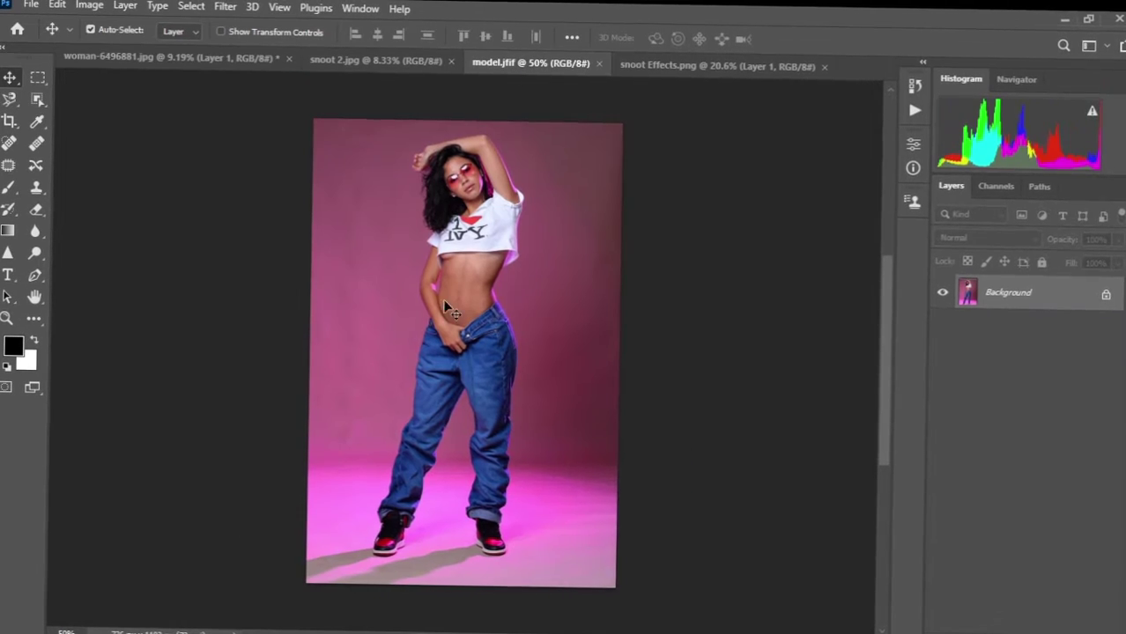
scroll(470, 432, "down", 2)
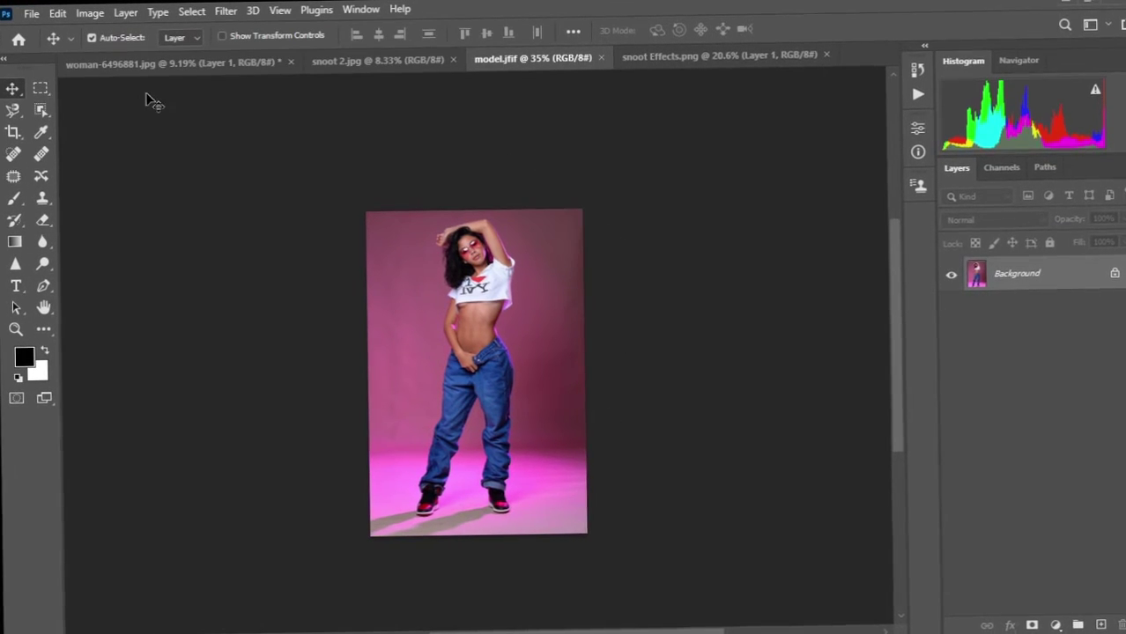
left_click(14, 134)
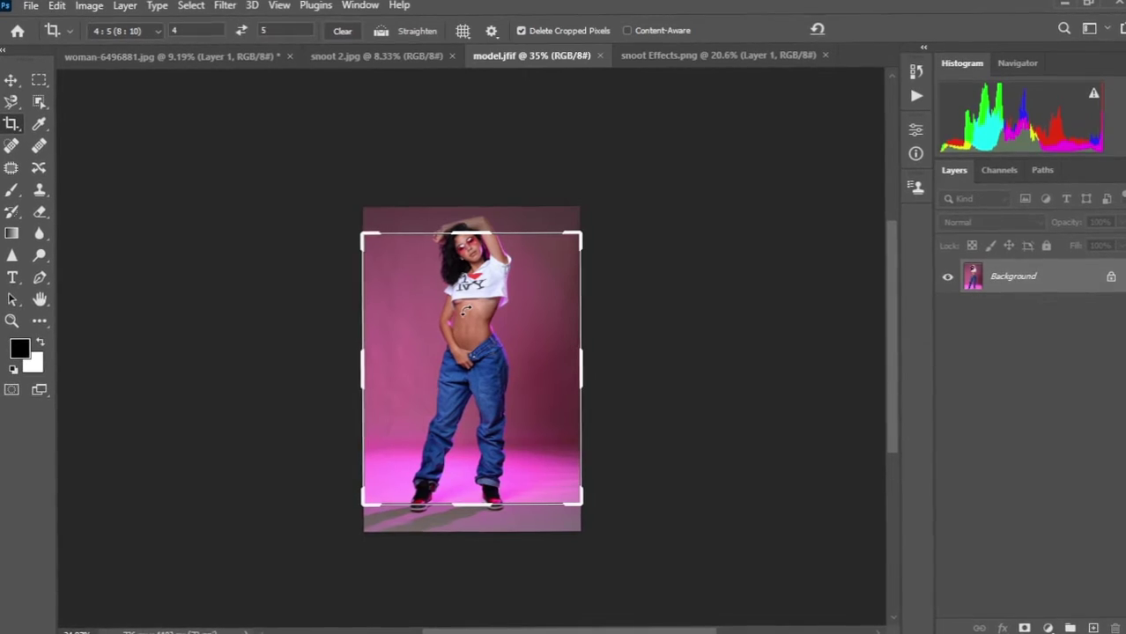
left_click_drag(577, 235, 646, 154)
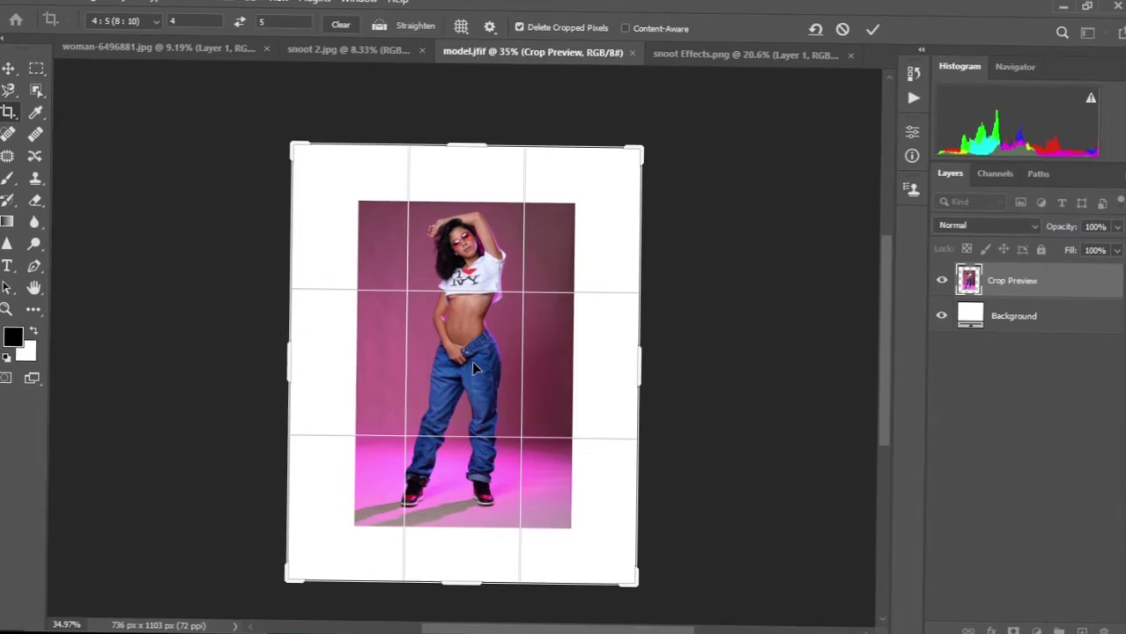
mouse_move(473, 368)
left_mouse_down()
mouse_move(470, 415)
mouse_move(476, 377)
left_mouse_up()
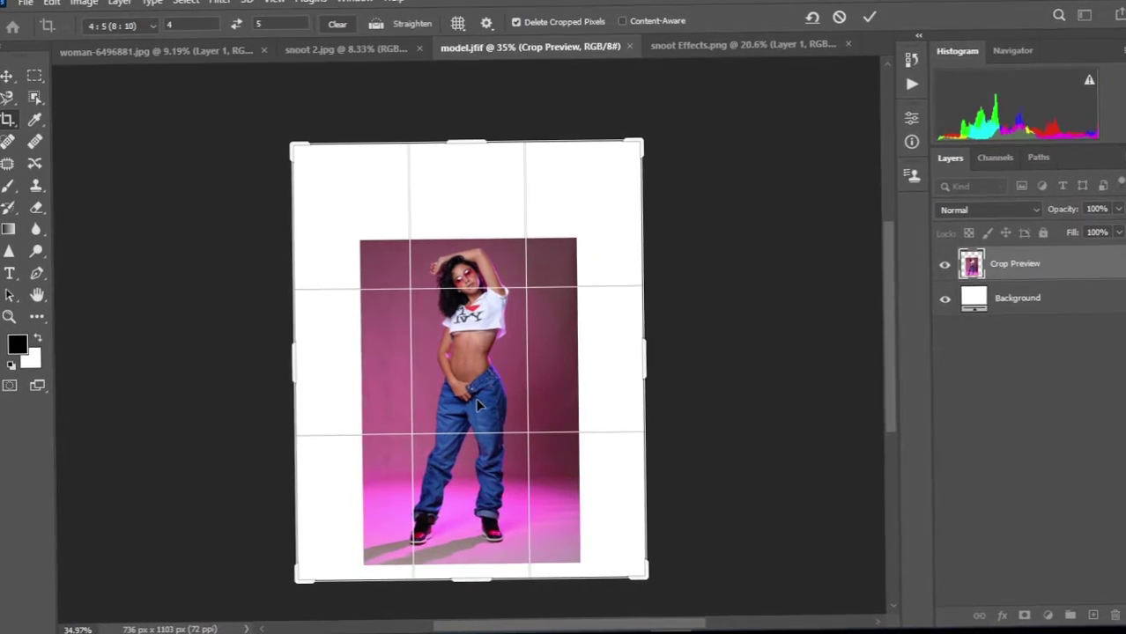
scroll(486, 343, "down", 2)
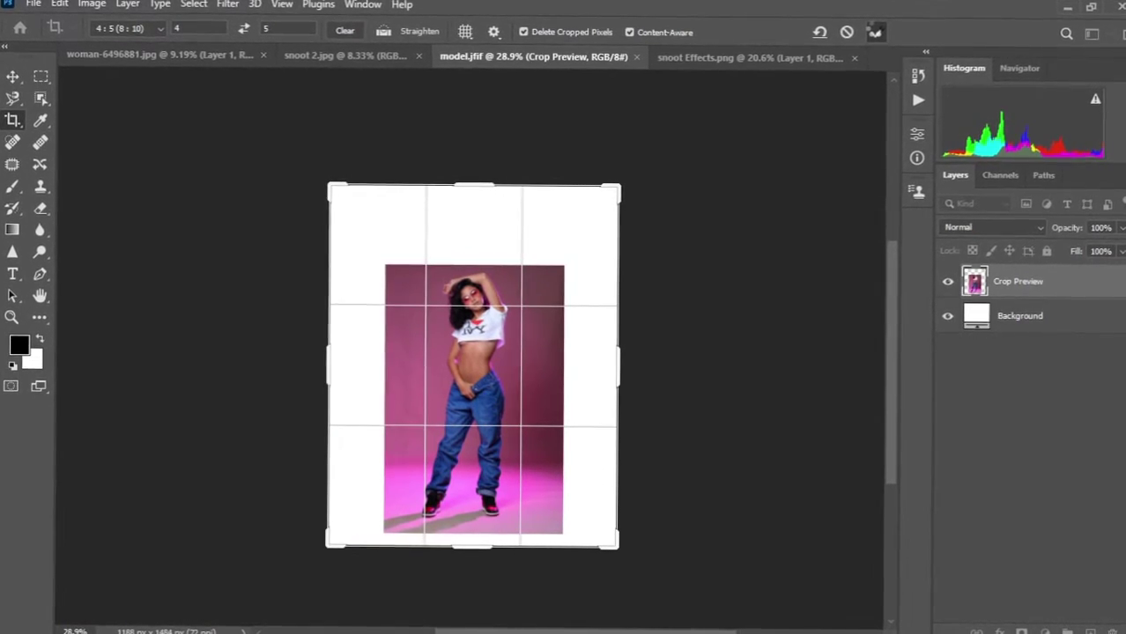
key("Return")
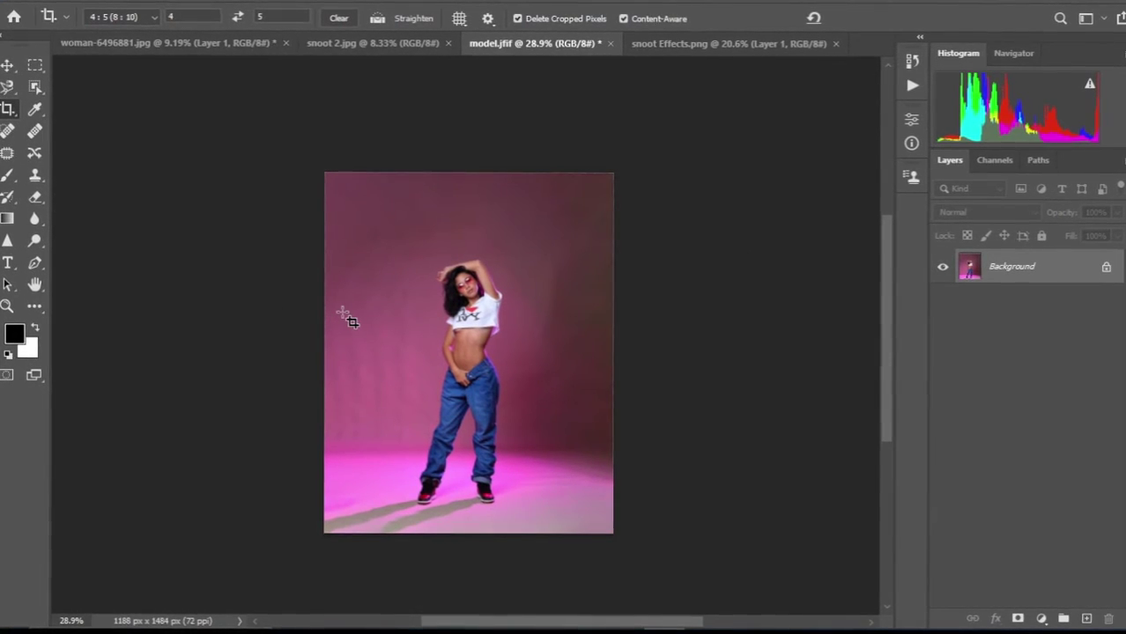
Select the model in model.jfif with the automatic Subject selection.
key("ctrl+plus")
key("ctrl+plus")
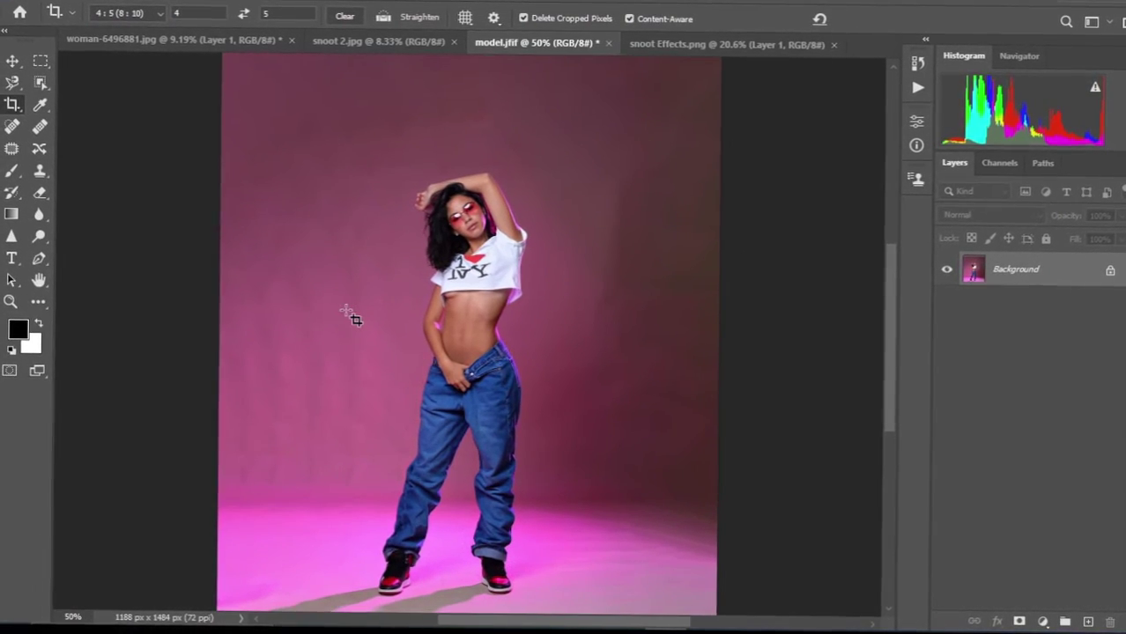
key("ctrl+minus")
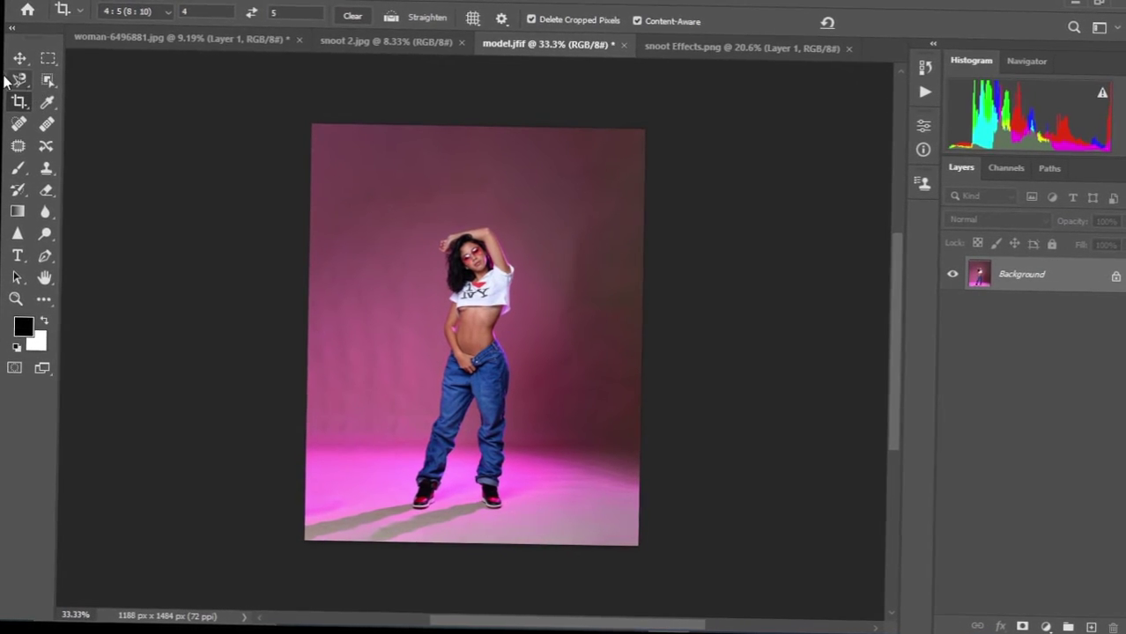
left_click(15, 148)
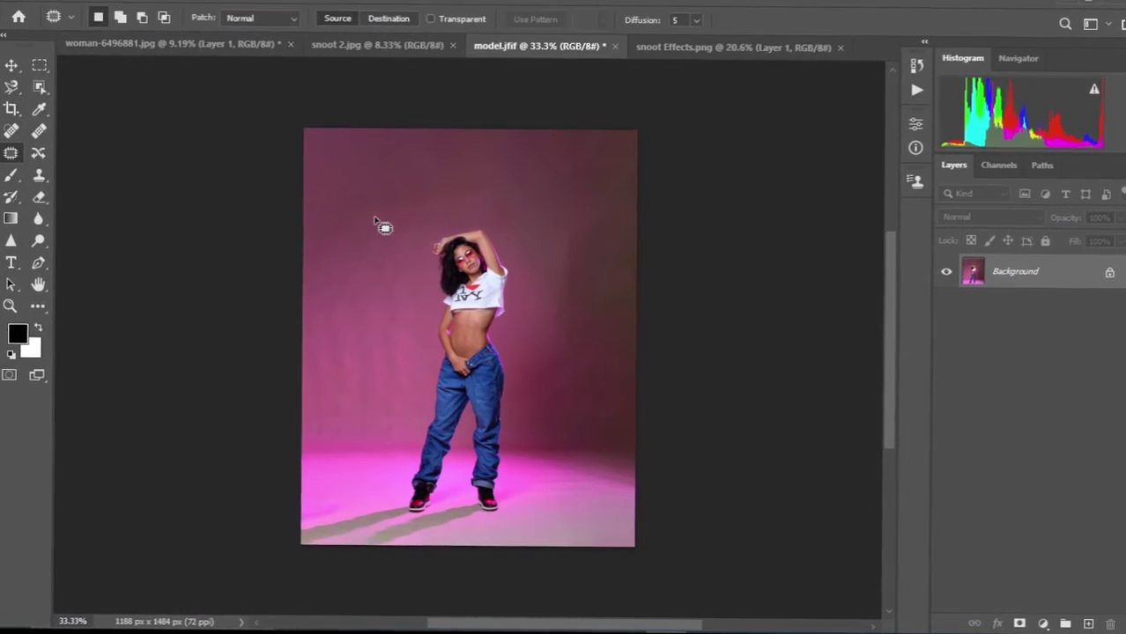
scroll(480, 315, "down", 1)
scroll(480, 314, "up", 1)
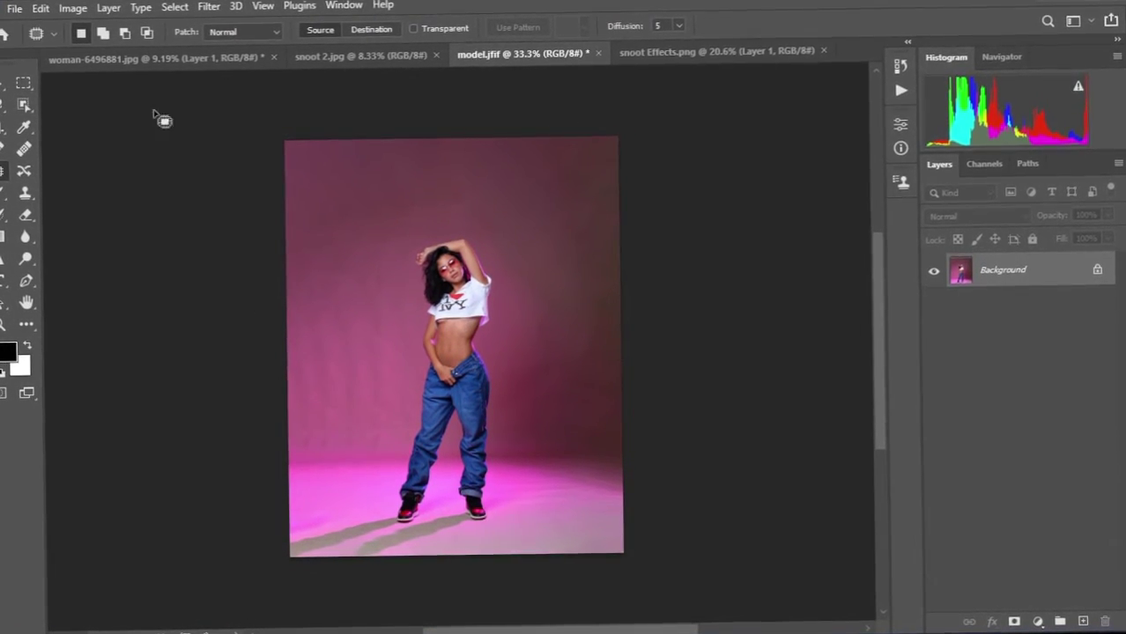
left_click(180, 6)
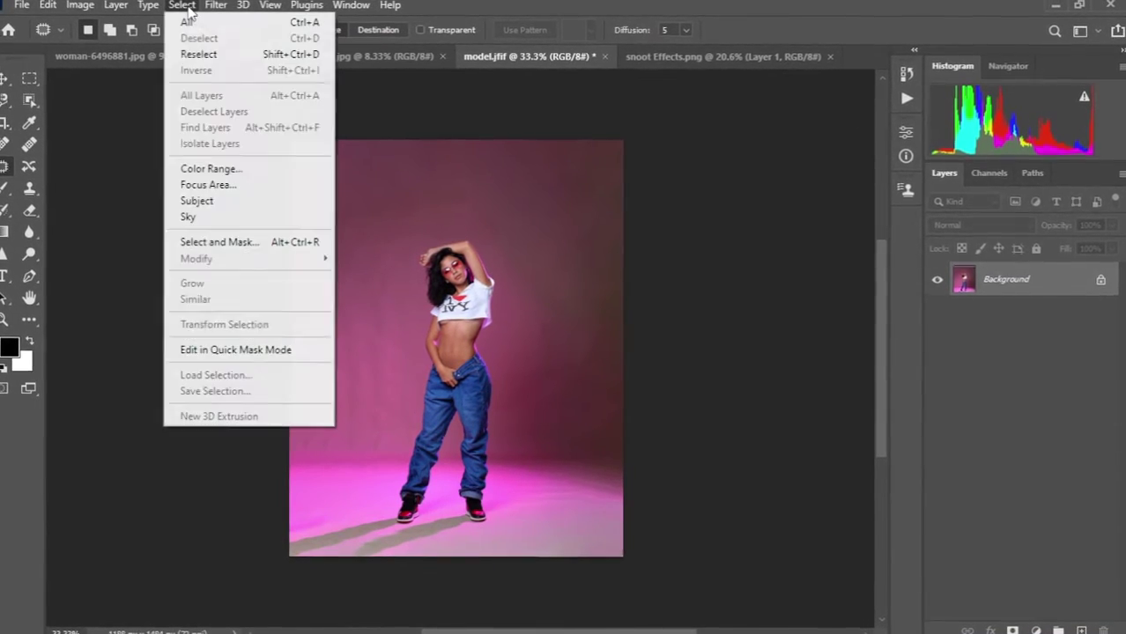
left_click(210, 199)
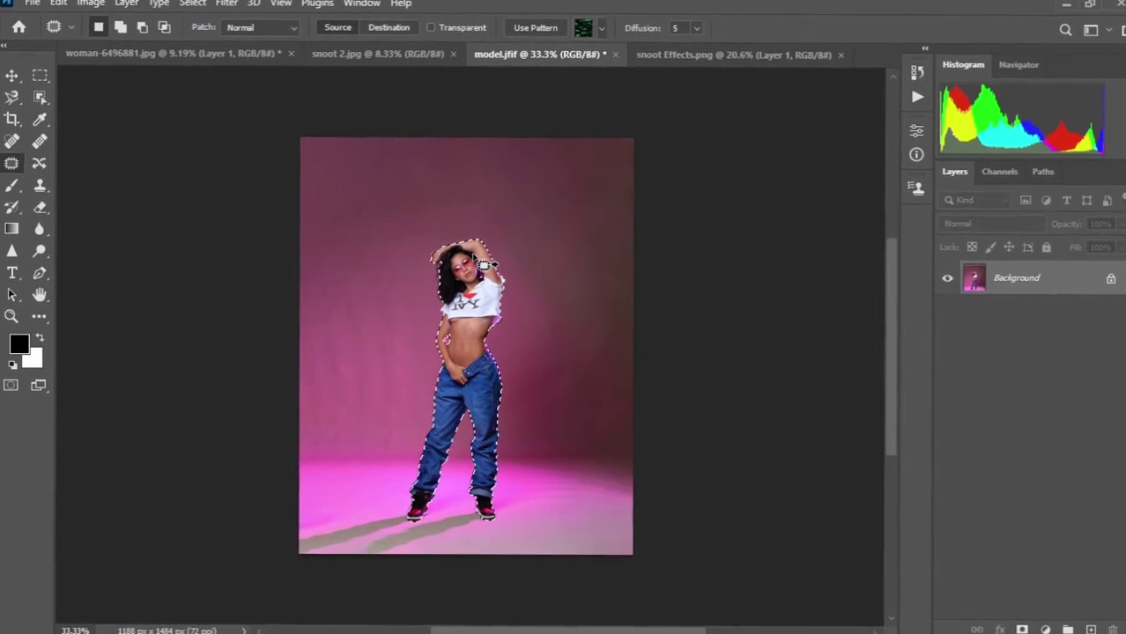
Copy the selected model to a new layer and name it subject.
scroll(483, 264, "up", 2)
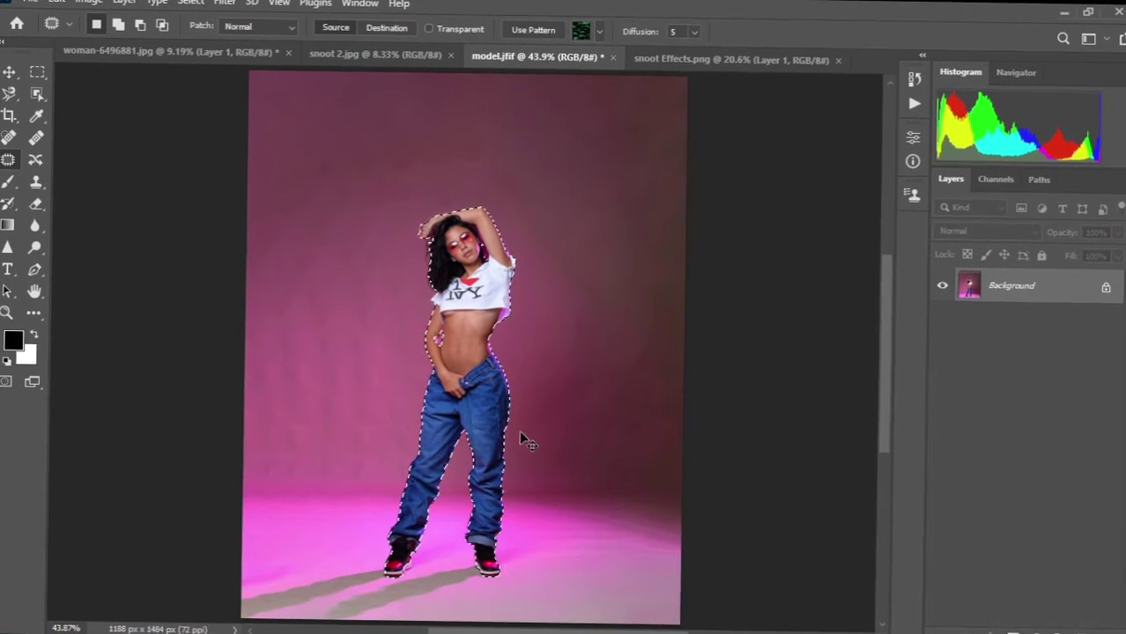
key("ctrl+j")
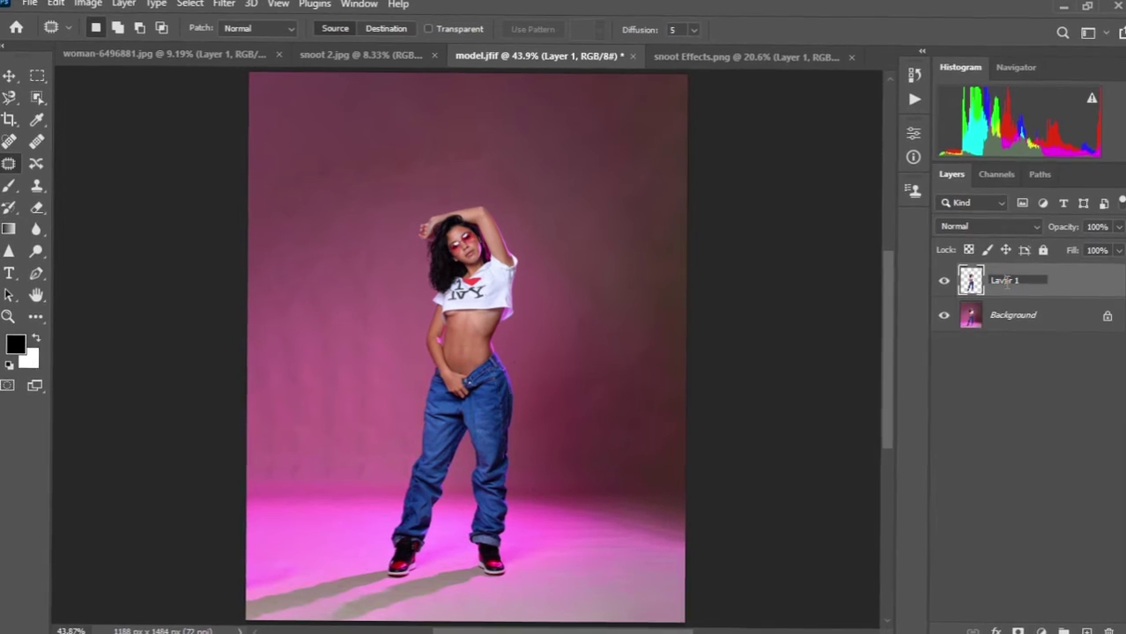
double_click(1019, 278)
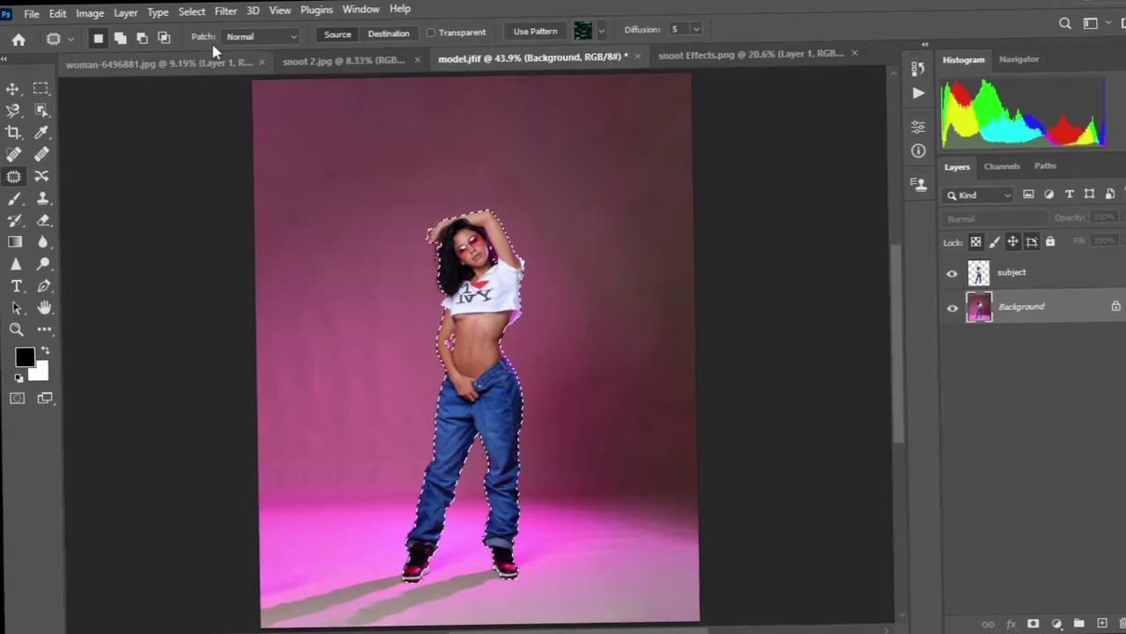
Invert the model selection on the Background layer and copy the backdrop to a new layer named Bacground.
left_click(196, 11)
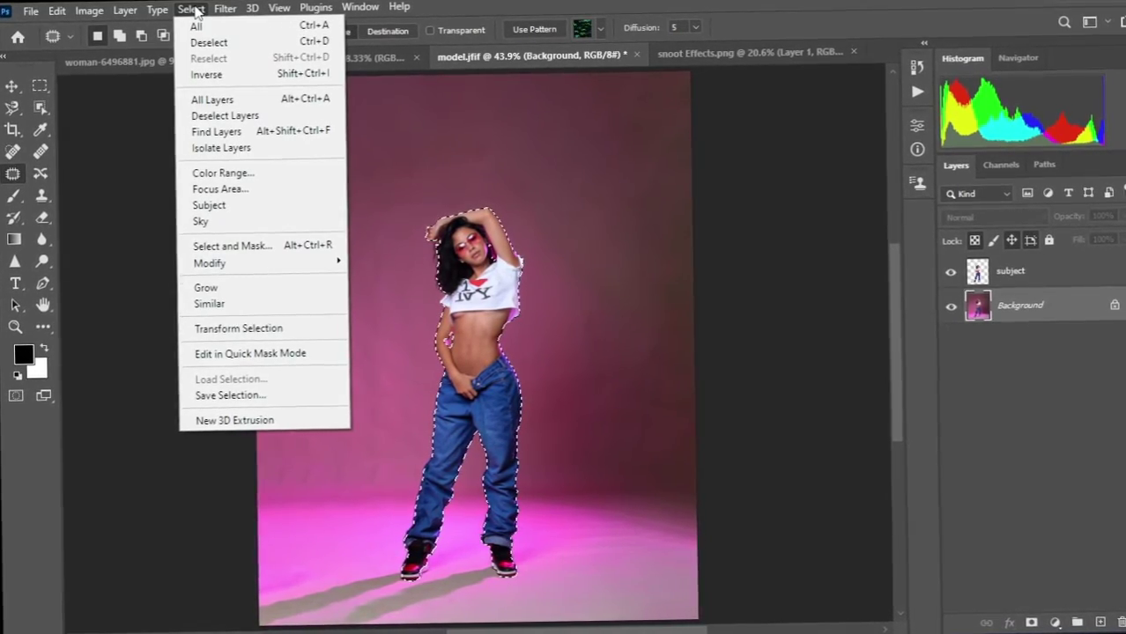
left_click(222, 76)
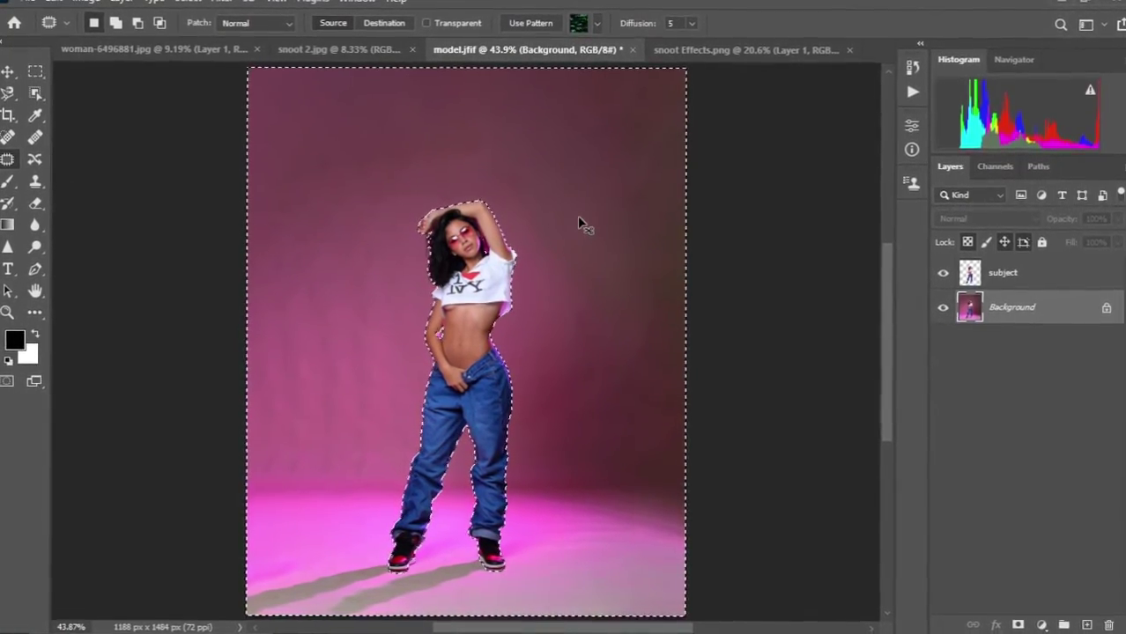
key("ctrl+j")
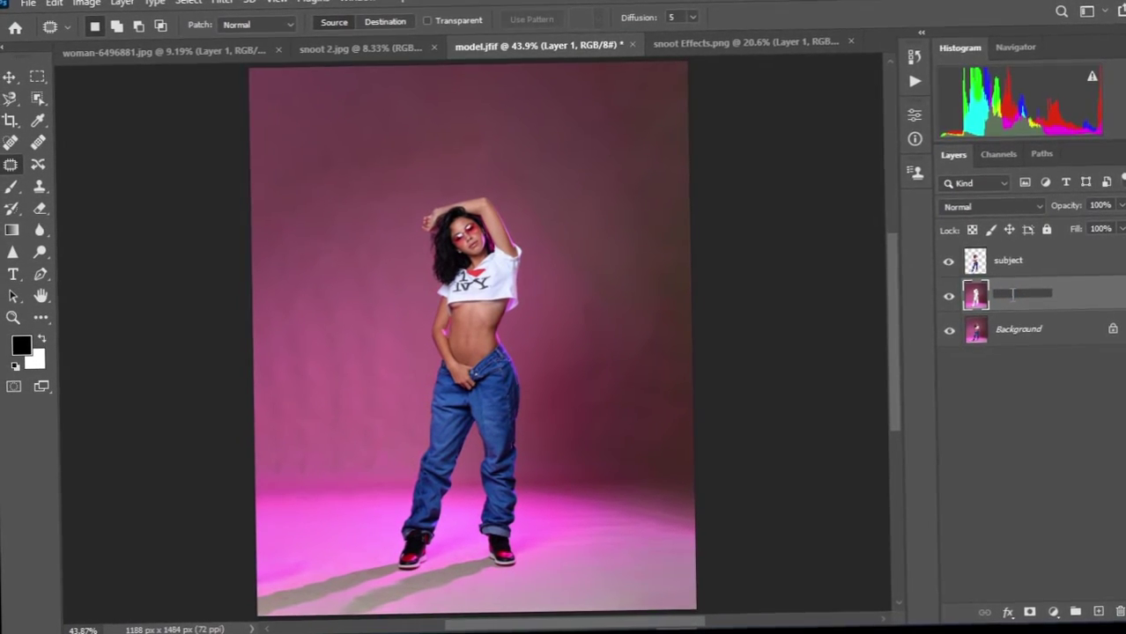
type("Backgro")
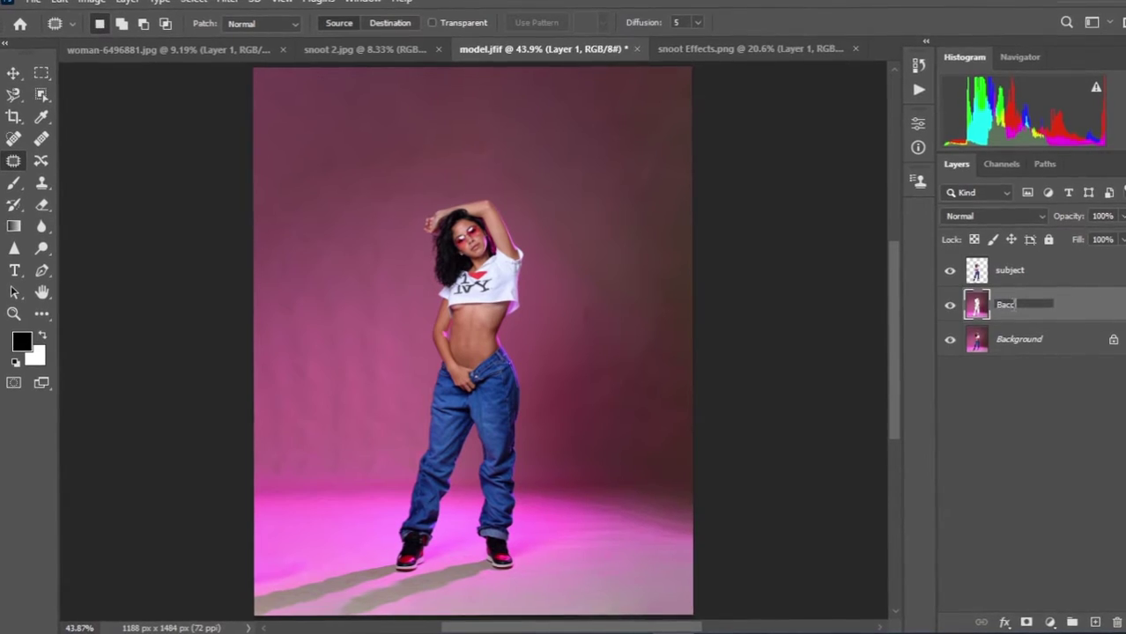
type("und")
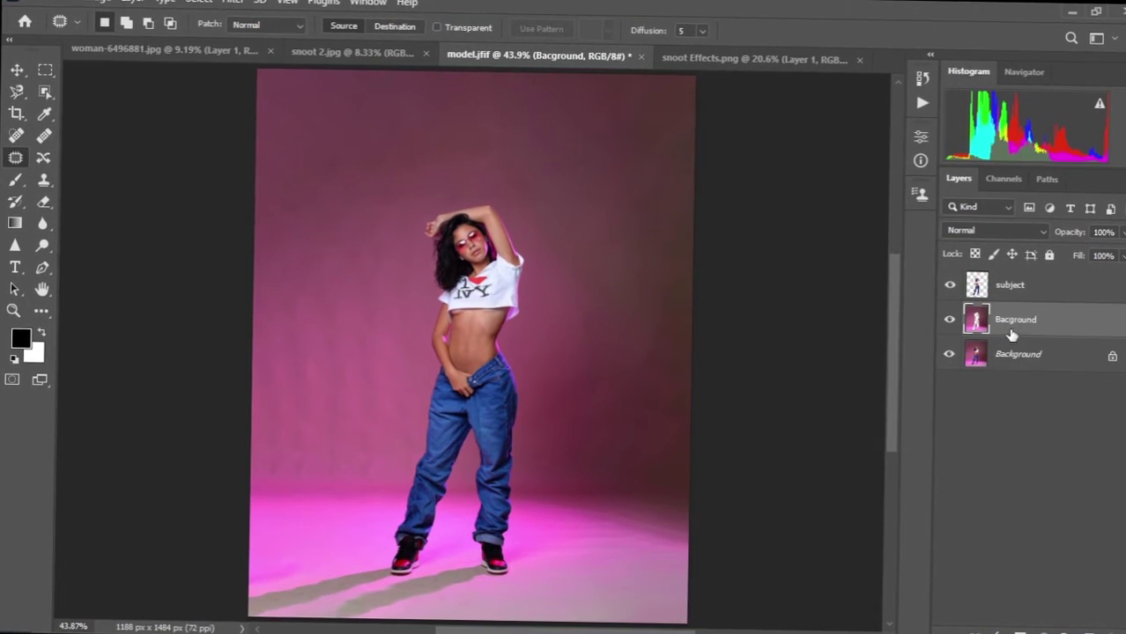
Copy the squiggly-line circle pattern from snoot Effects.png and paste it into model.jfif directly above the Bacground layer.
left_click(1033, 299)
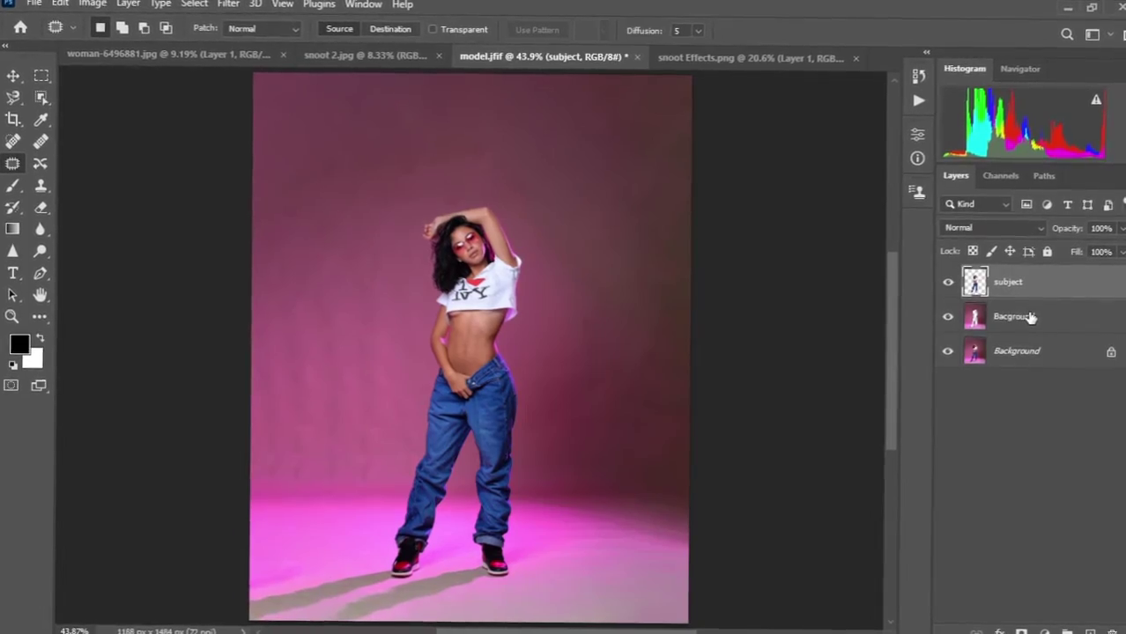
left_click(1030, 317)
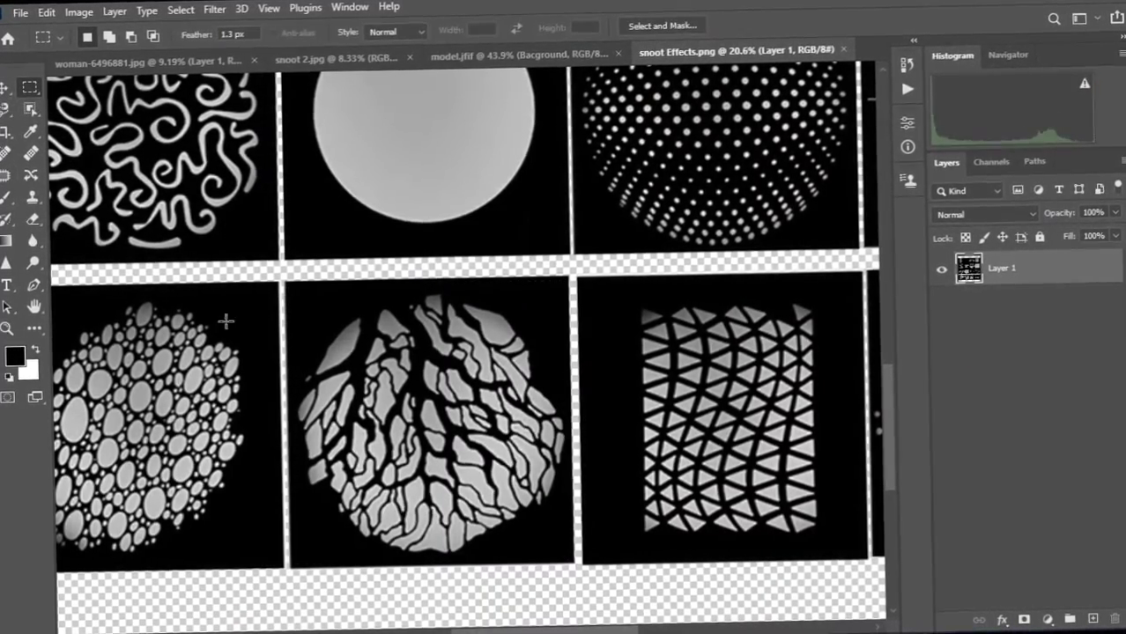
scroll(371, 321, "down", 2)
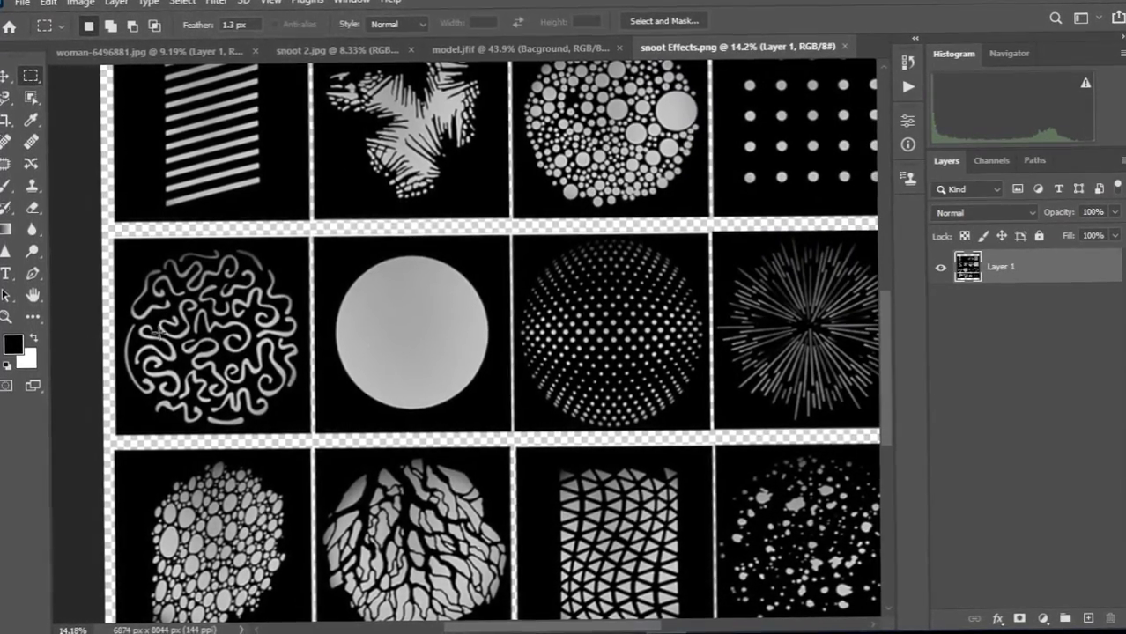
scroll(192, 330, "up", 3)
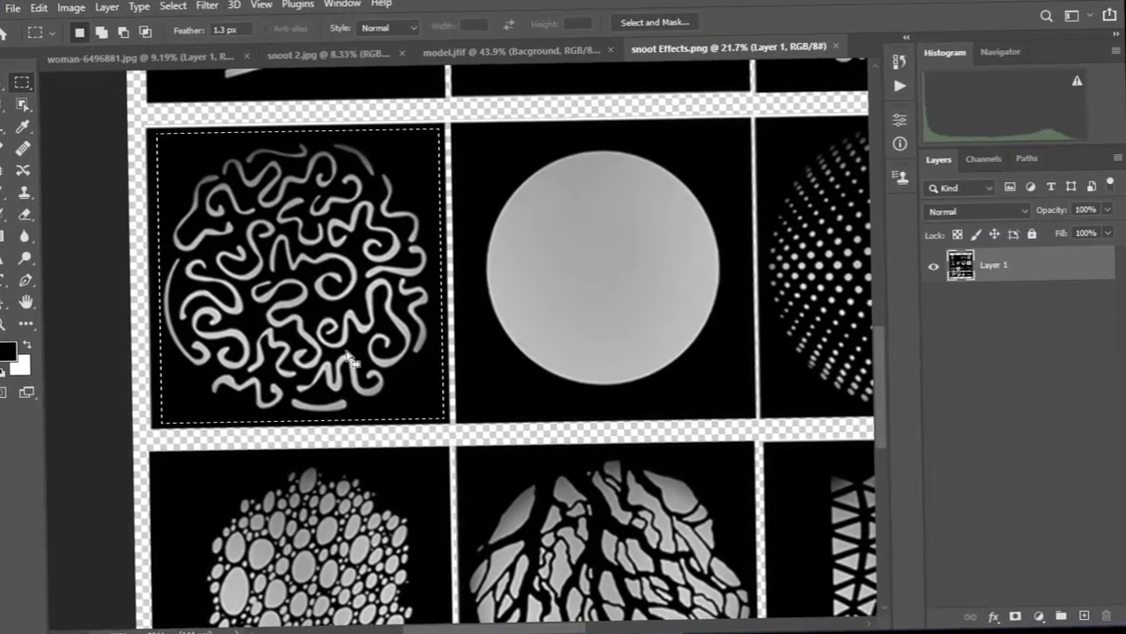
left_click(481, 59)
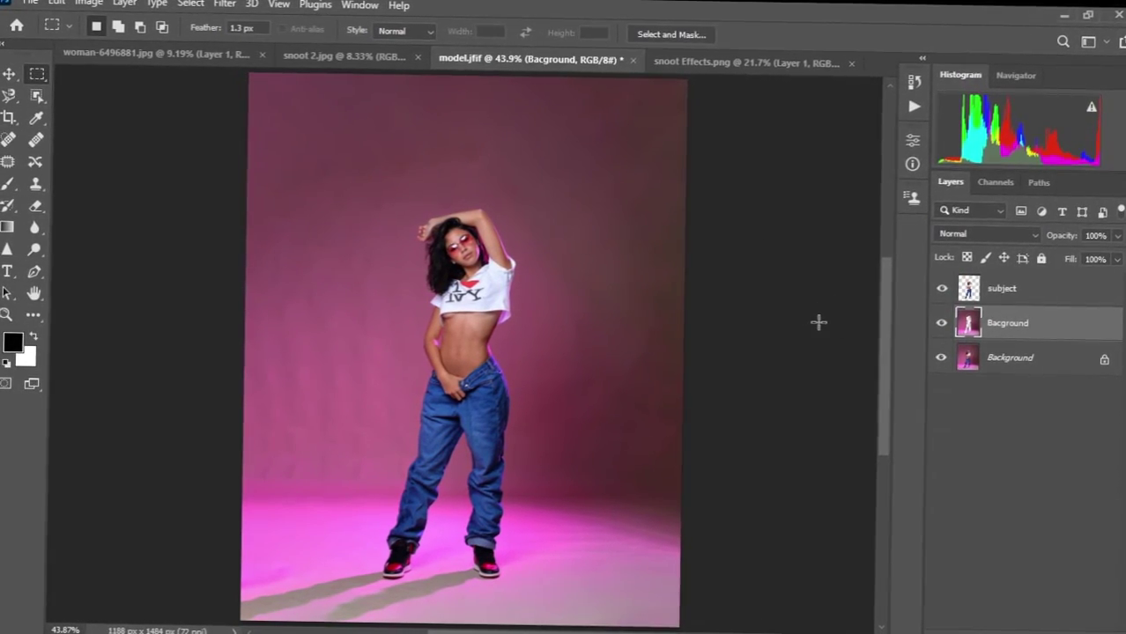
key("ctrl+v")
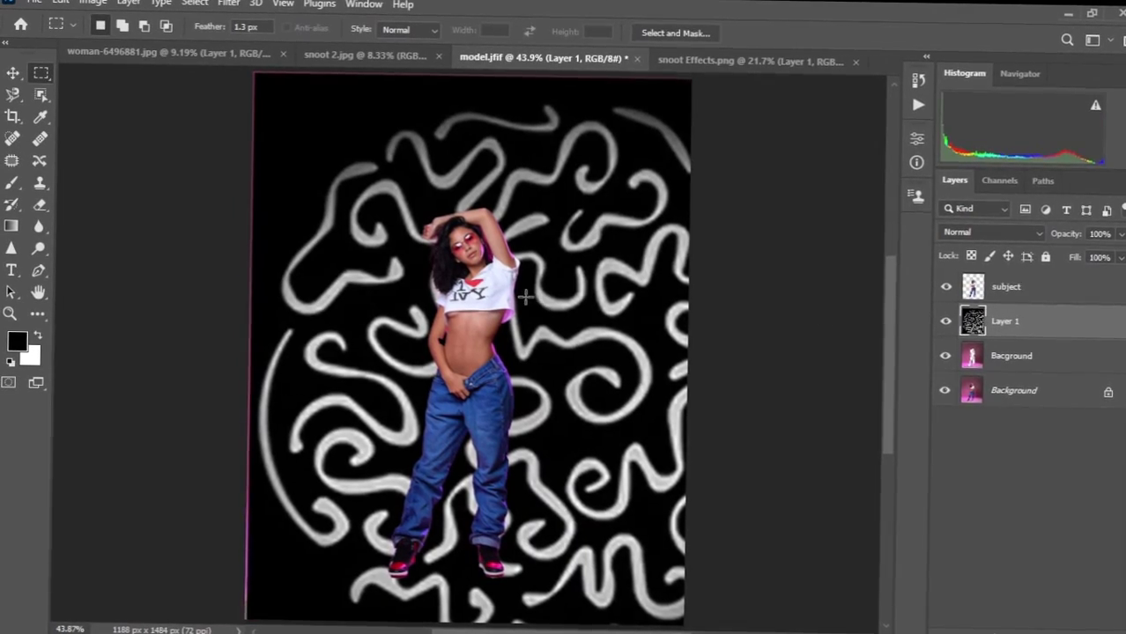
Scale the pasted squiggle pattern to 52.59% and centre it behind the model's upper body at about X 594 px, Y 553 px.
scroll(525, 296, "down", 2)
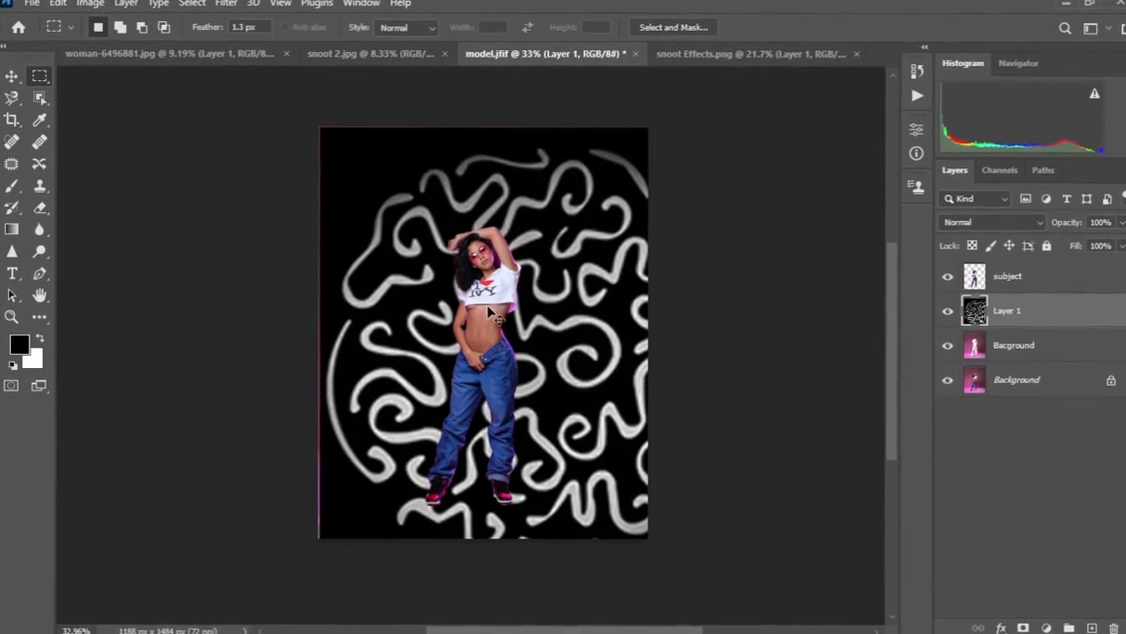
key("ctrl+t")
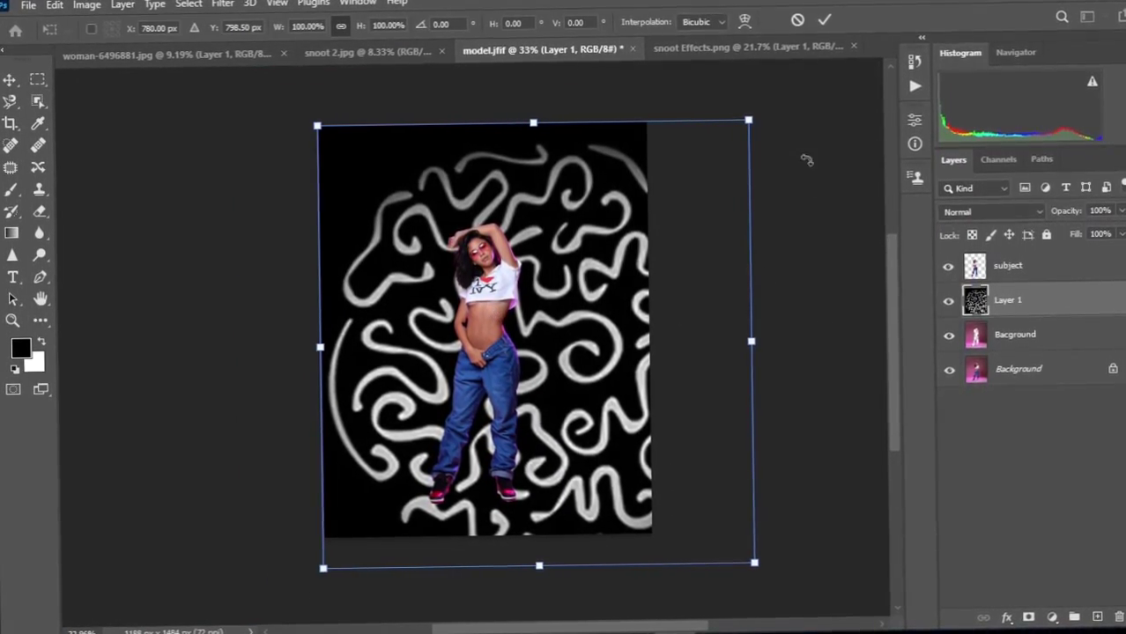
left_click_drag(746, 116, 653, 218)
left_click_drag(589, 307, 549, 234)
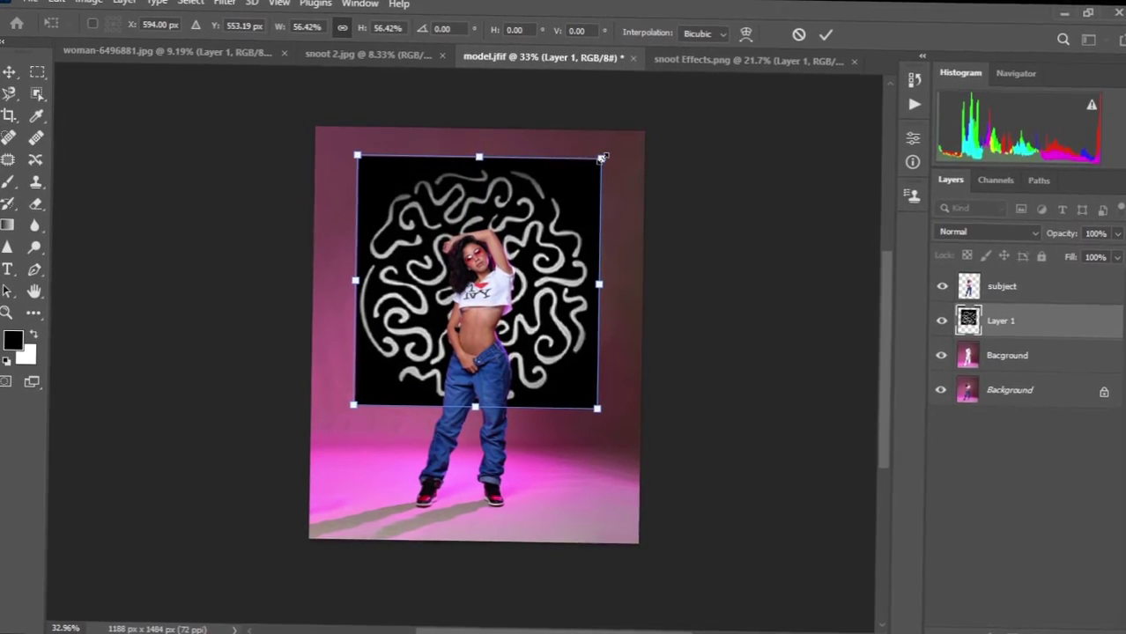
left_click_drag(602, 156, 592, 166)
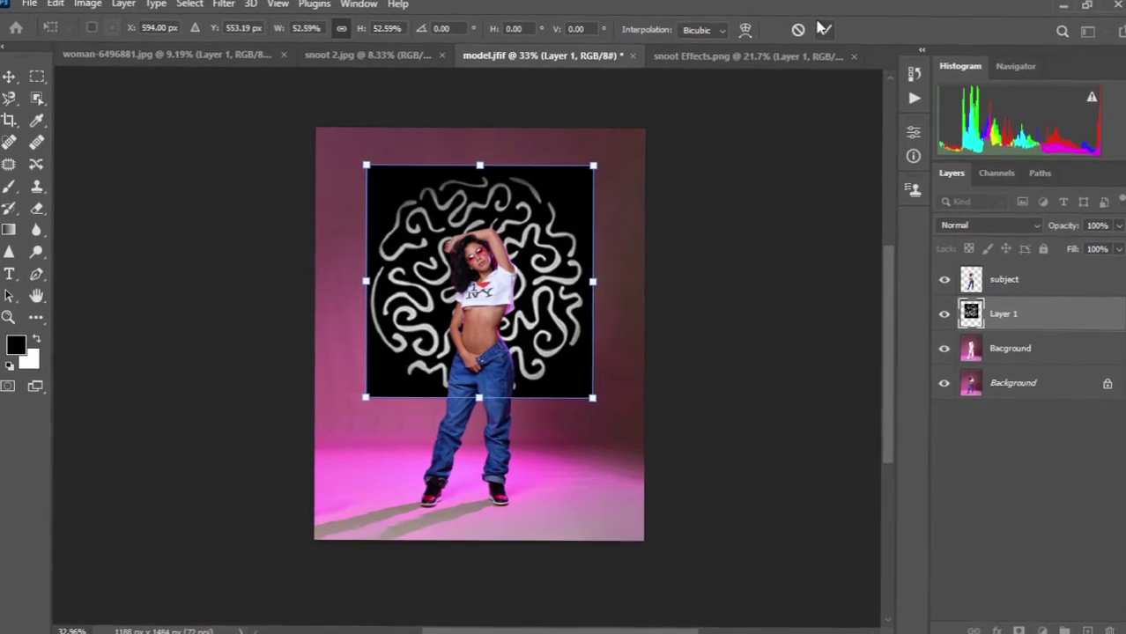
left_click(824, 31)
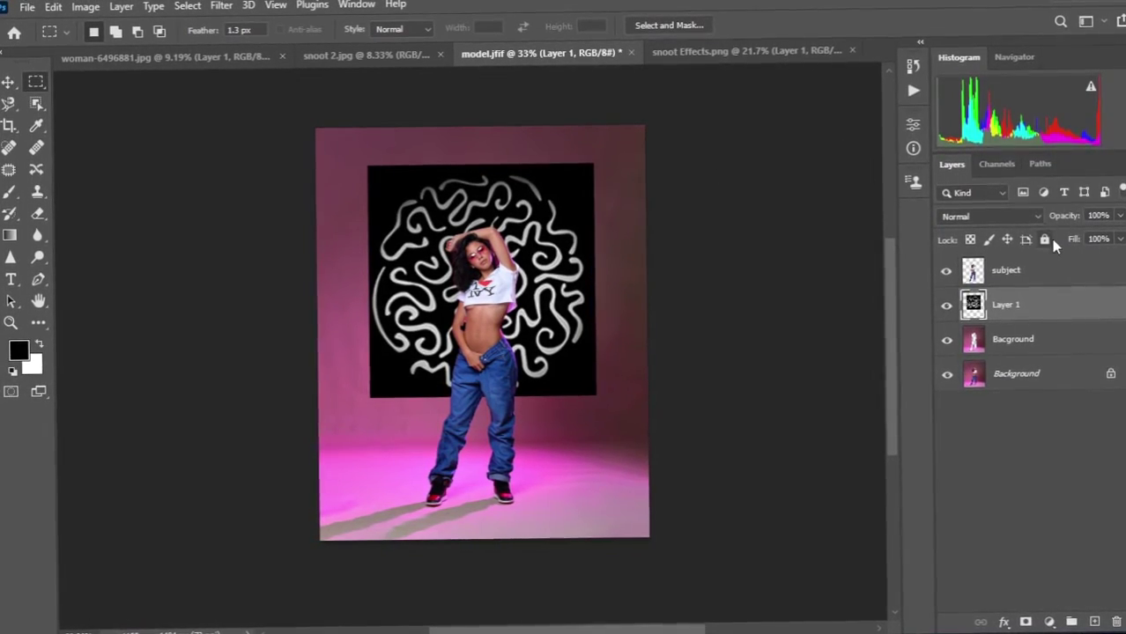
Set the squiggle pattern layer's blend mode to Screen and check the light pattern on the backdrop.
left_click(1027, 212)
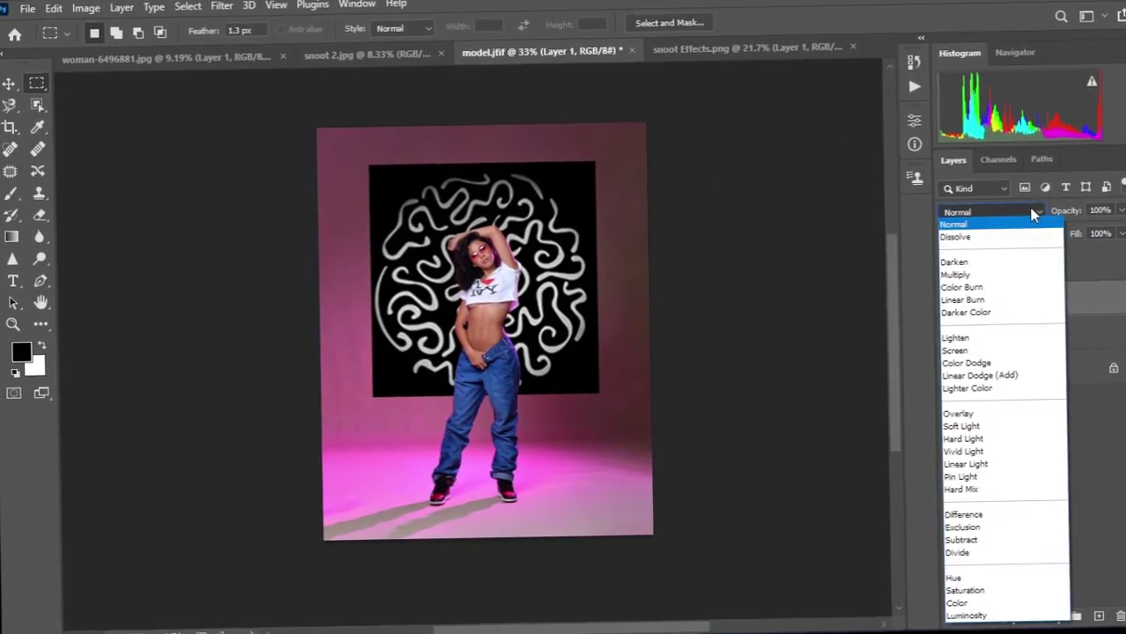
left_click(969, 357)
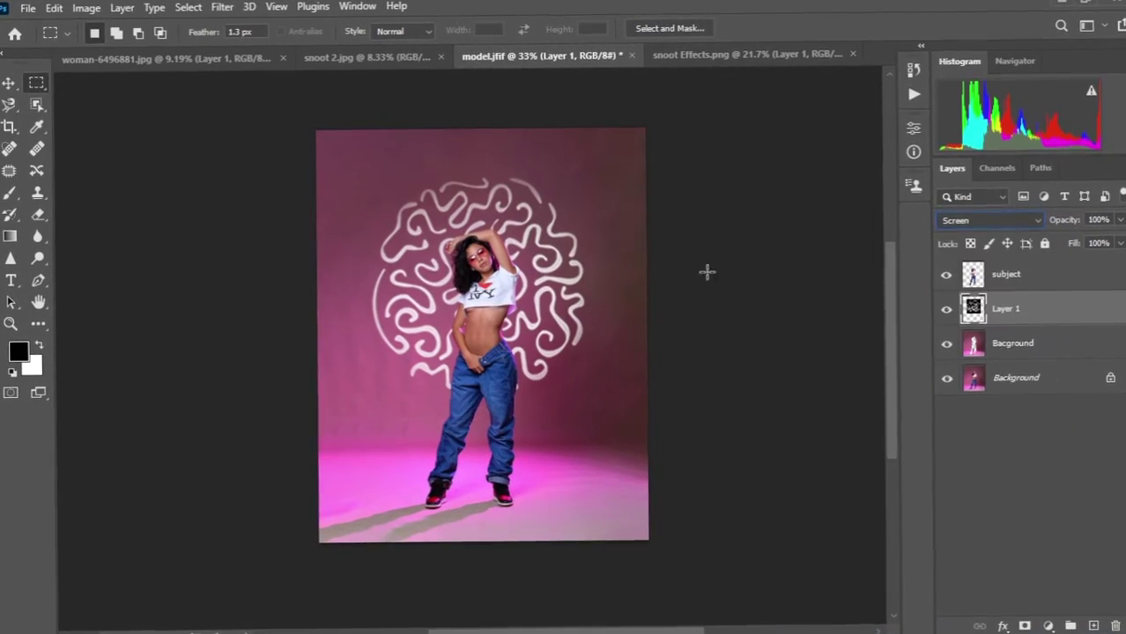
key("ctrl+minus")
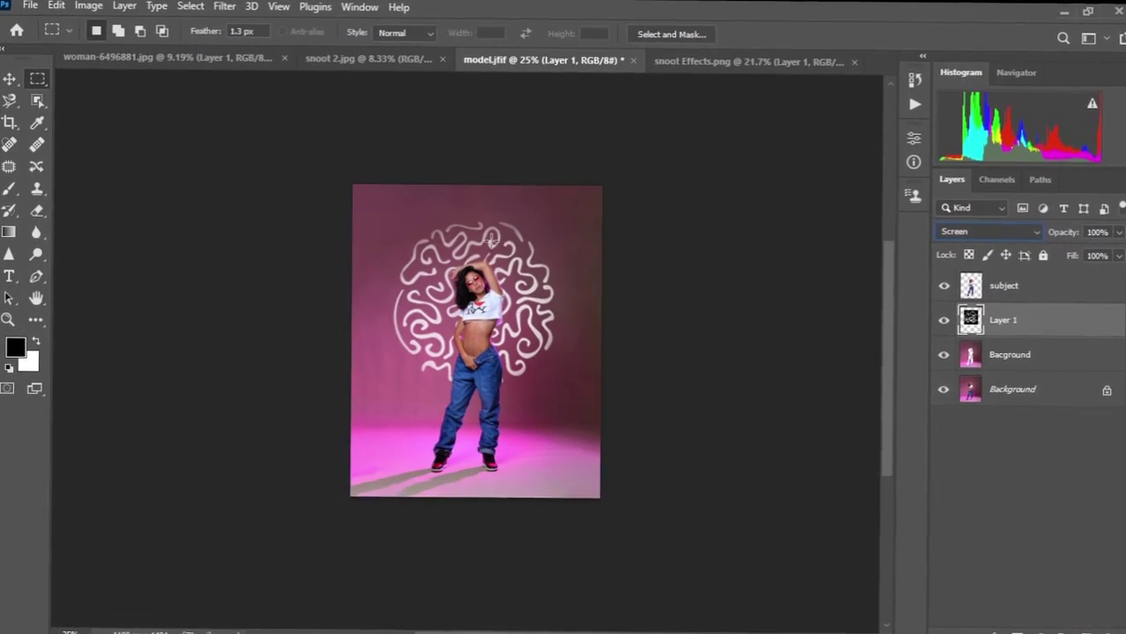
key("ctrl+plus")
scroll(489, 250, "up", 3)
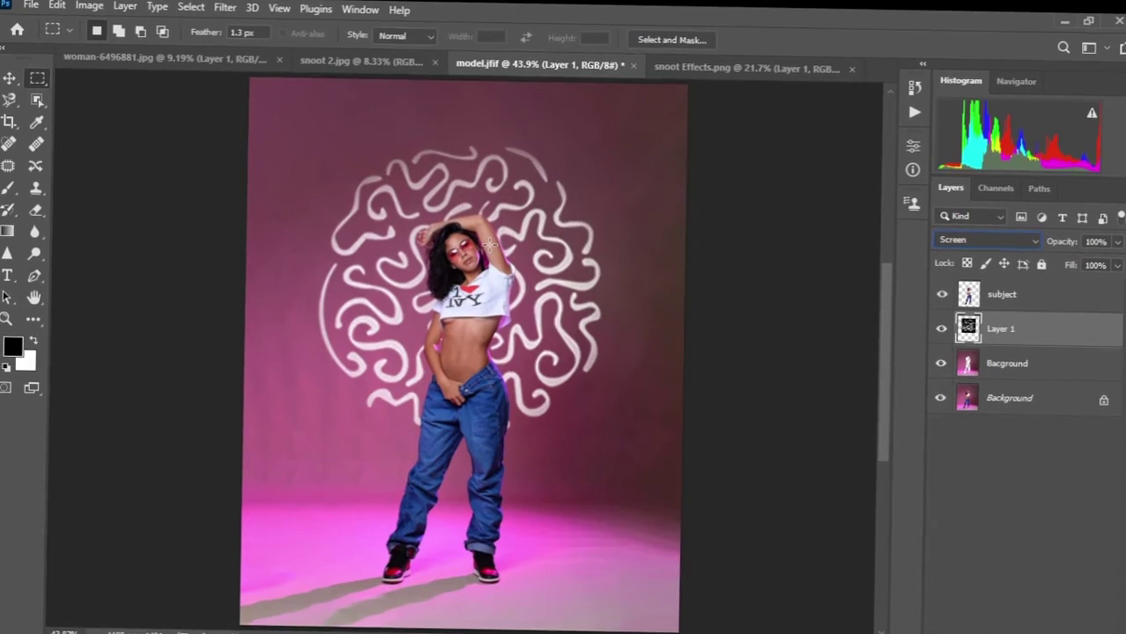
scroll(495, 251, "down", 2)
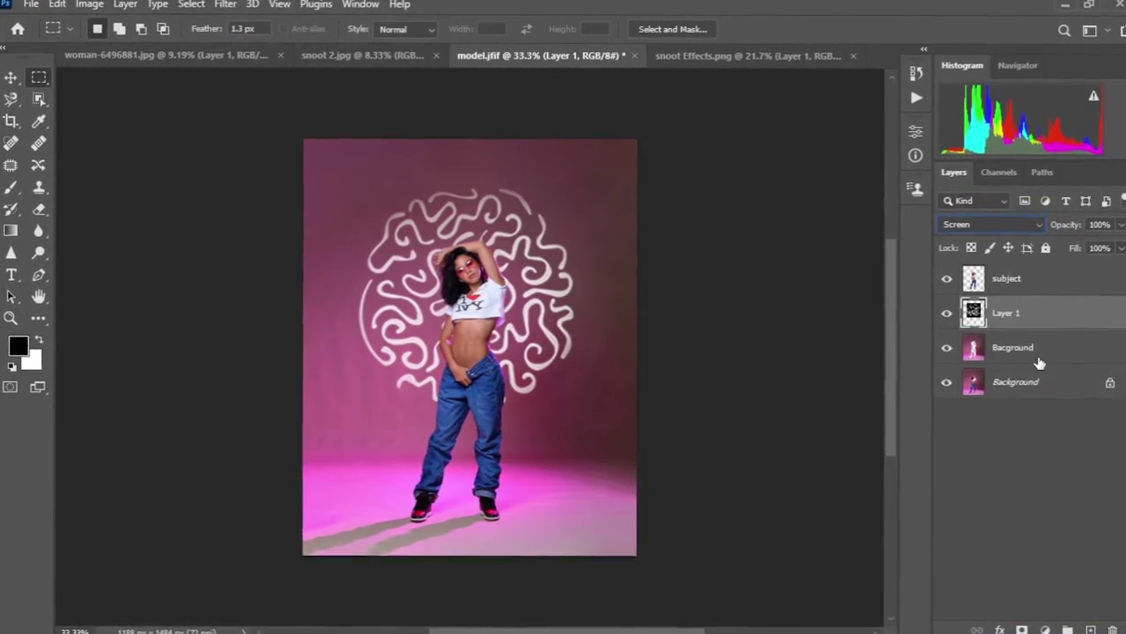
Convert the squiggle pattern layer, Layer 1, to a smart object.
right_click(1032, 306)
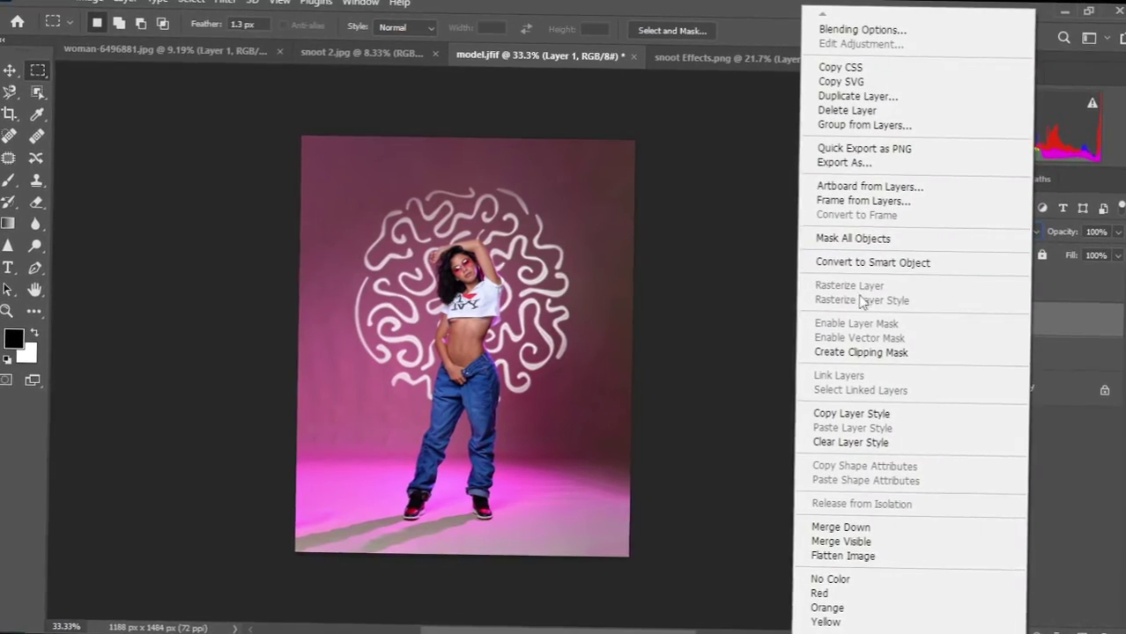
left_click(757, 298)
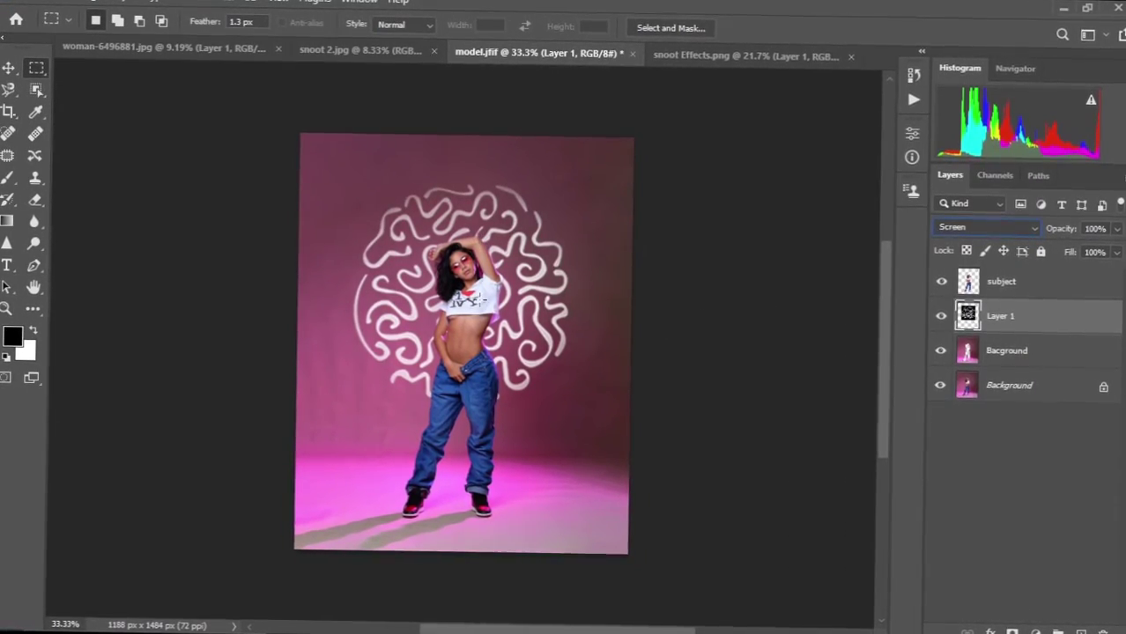
right_click(1020, 319)
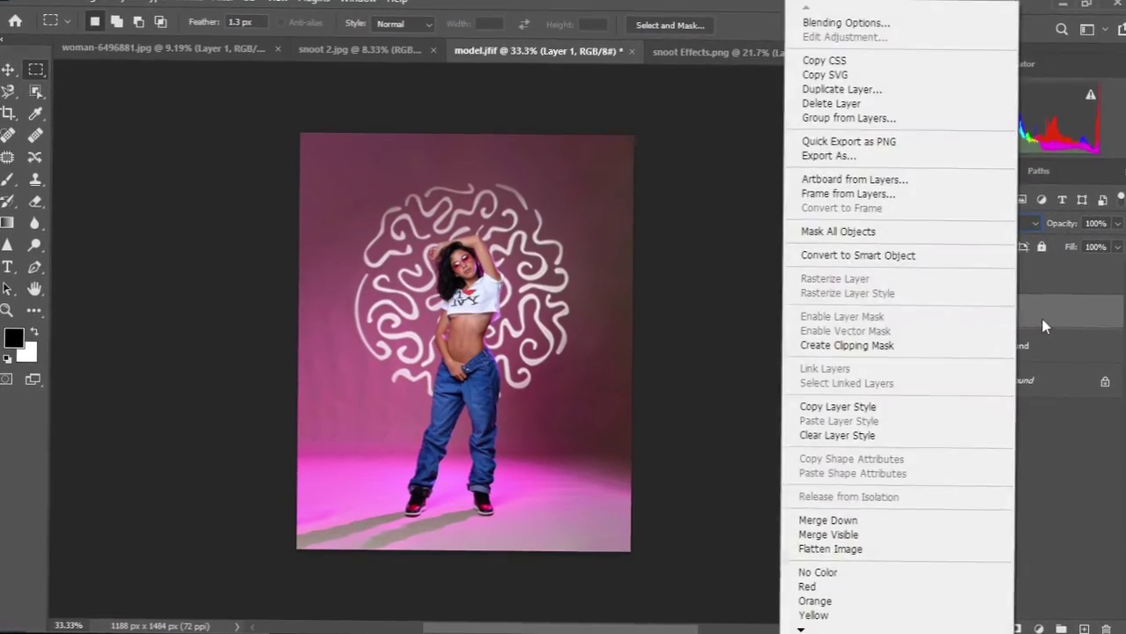
left_click(880, 248)
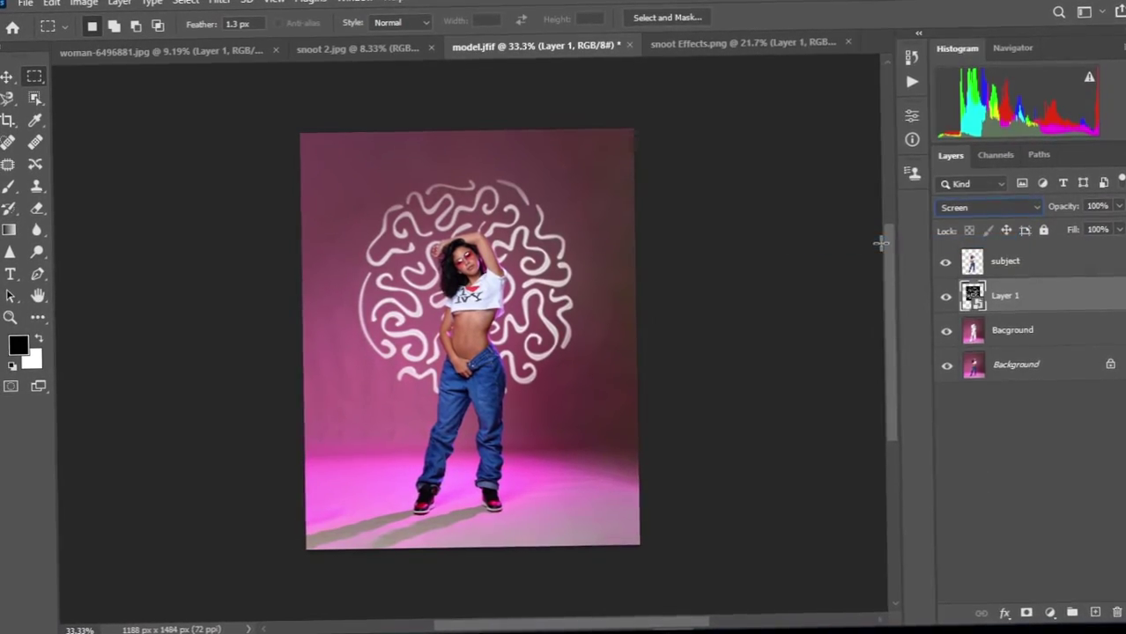
Apply a Gaussian Blur with a radius of 8.0 pixels to the squiggle pattern smart object.
left_click(223, 4)
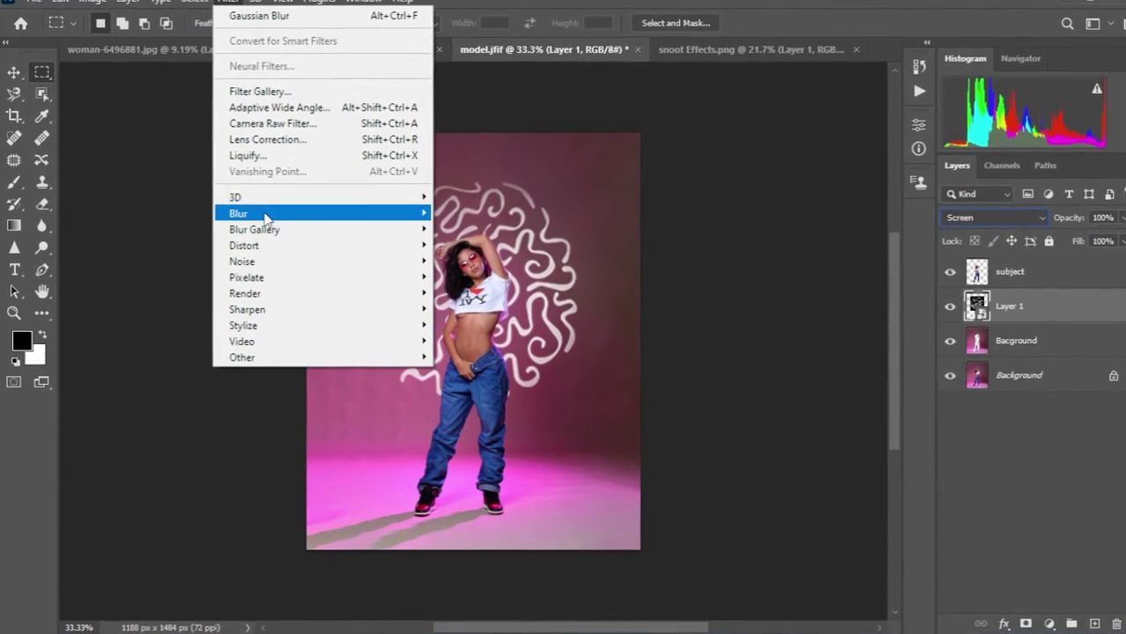
mouse_move(265, 216)
left_click(480, 280)
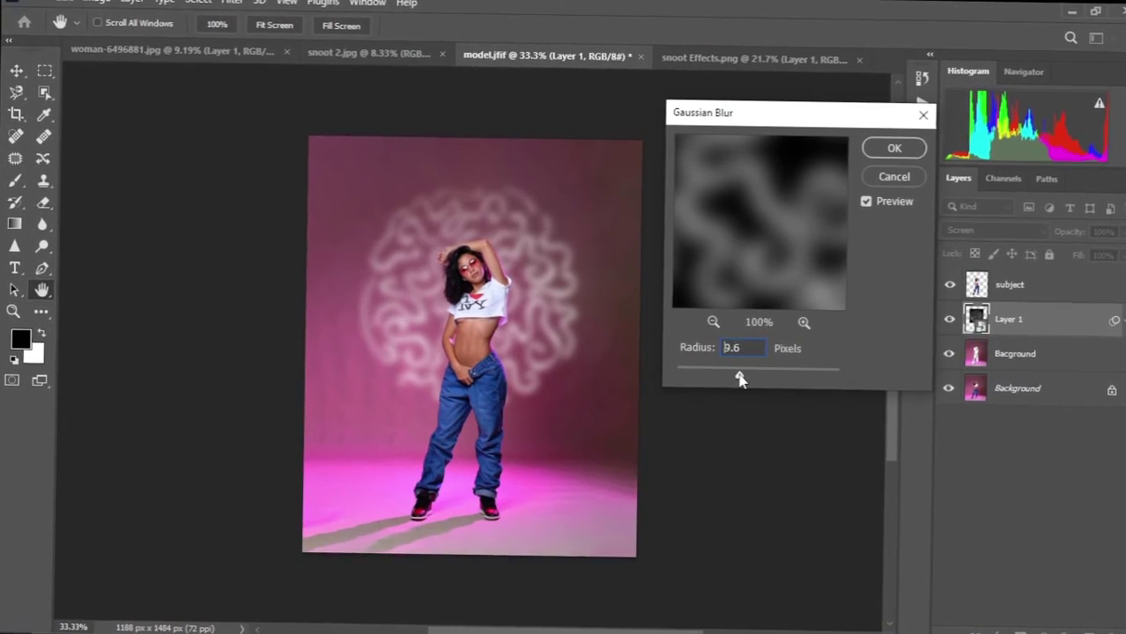
left_click_drag(735, 378, 731, 376)
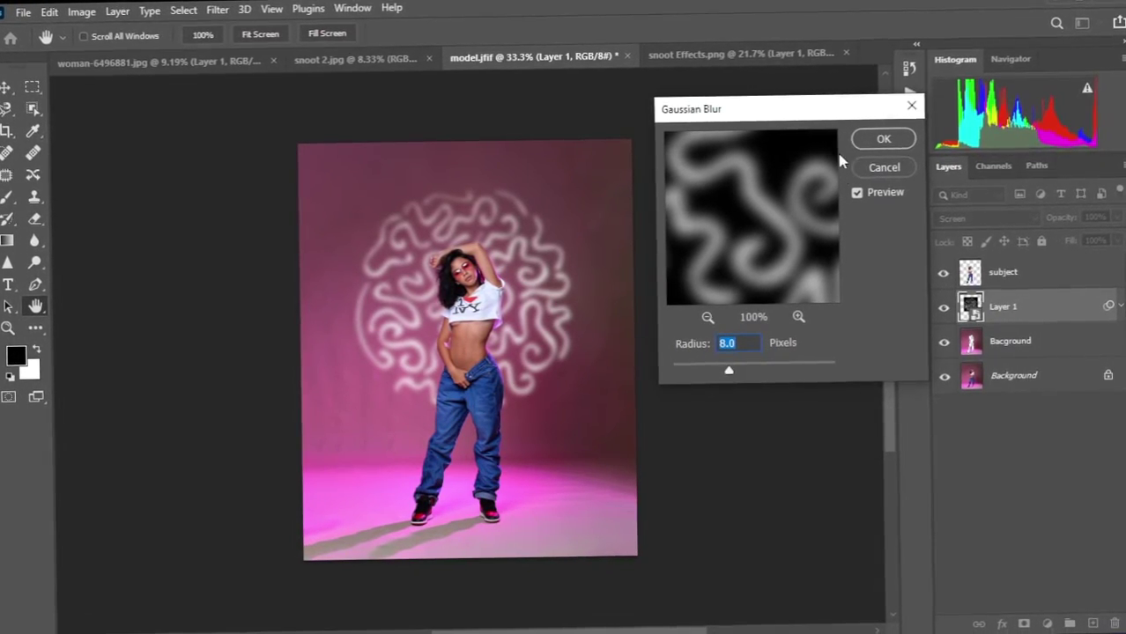
left_click(723, 369)
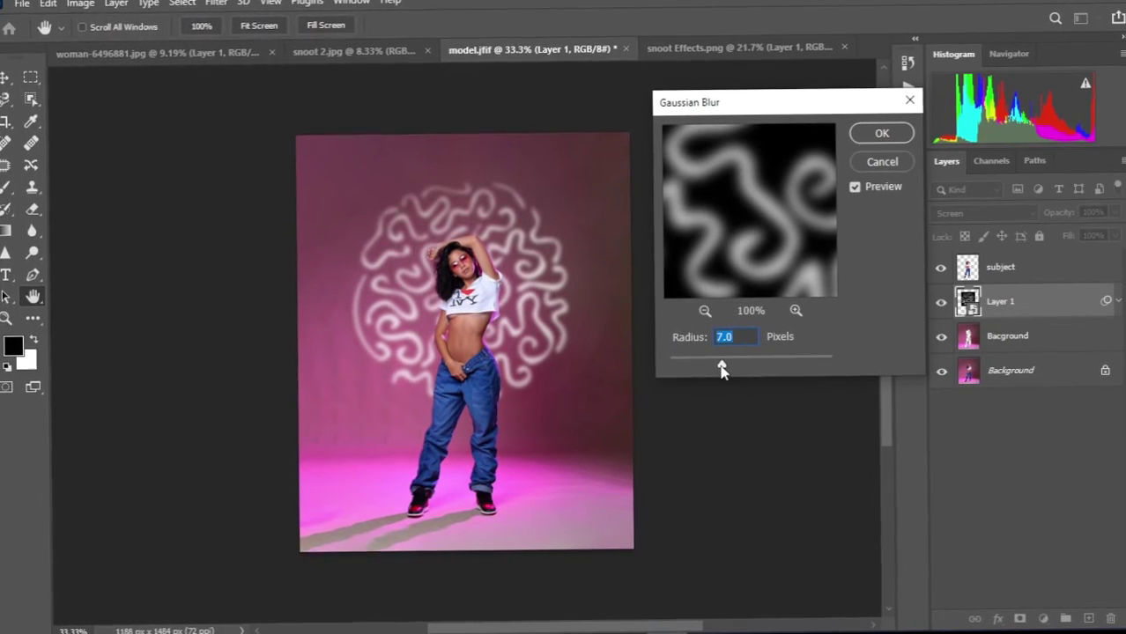
left_click_drag(722, 368, 727, 364)
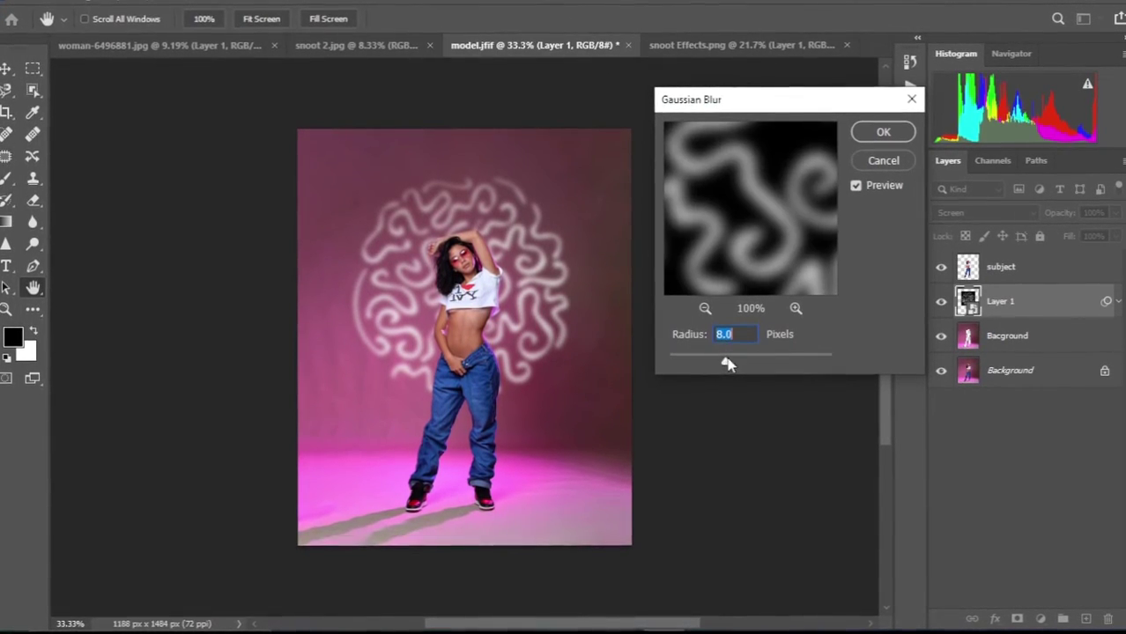
left_click(885, 130)
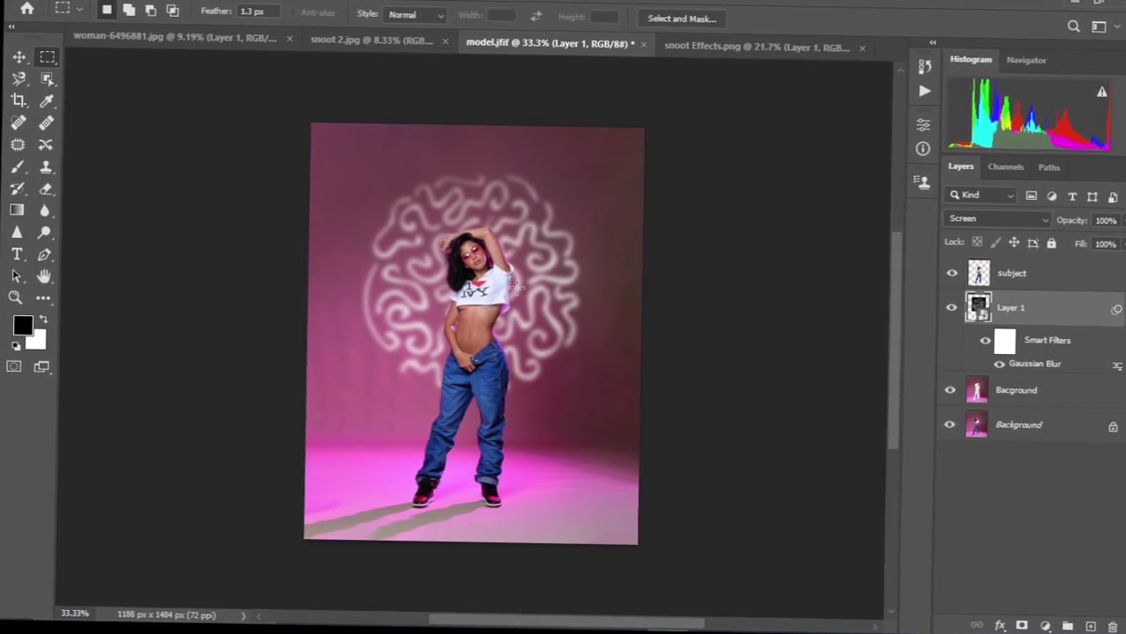
Add a Hue/Saturation adjustment layer above the squiggle pattern, clip it to Layer 1, and open its settings.
scroll(475, 335, "up", 1)
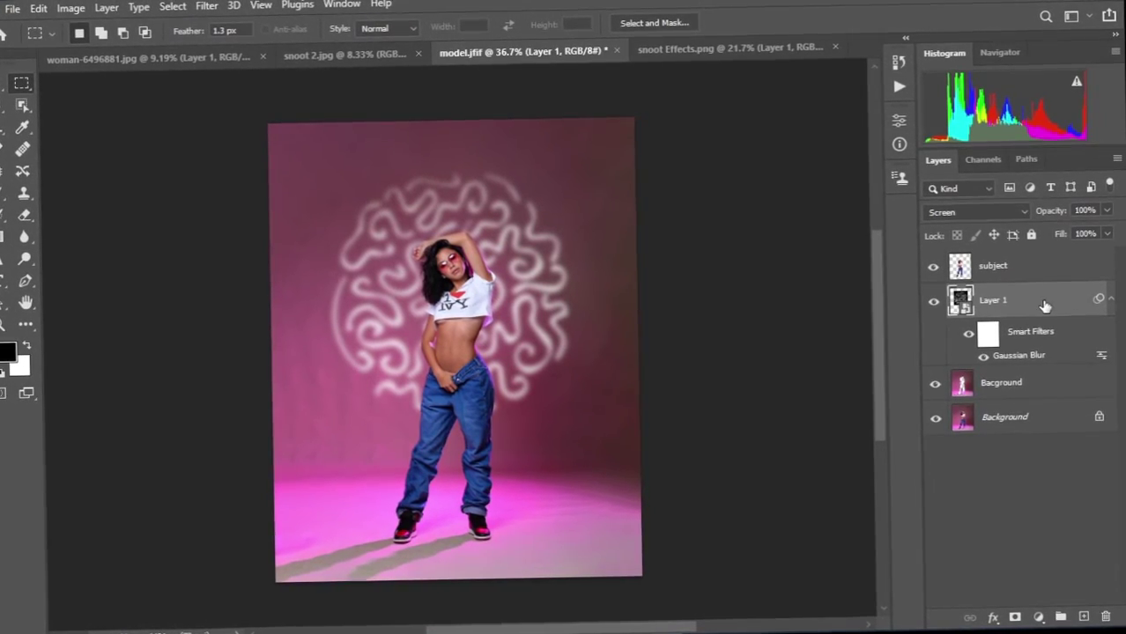
right_click(988, 337)
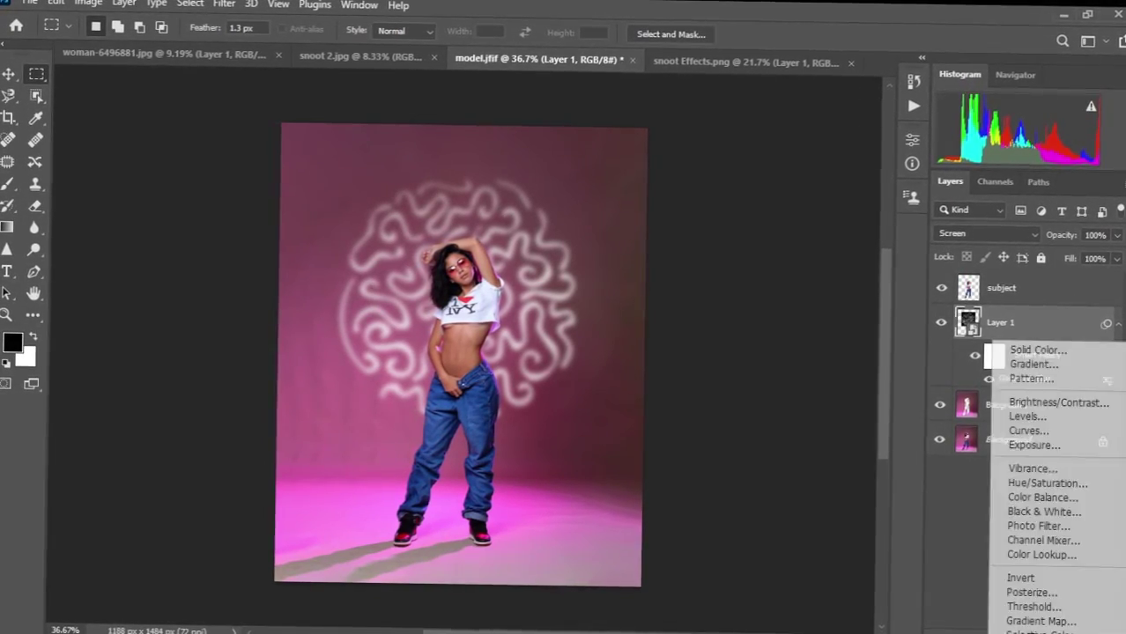
left_click(1052, 481)
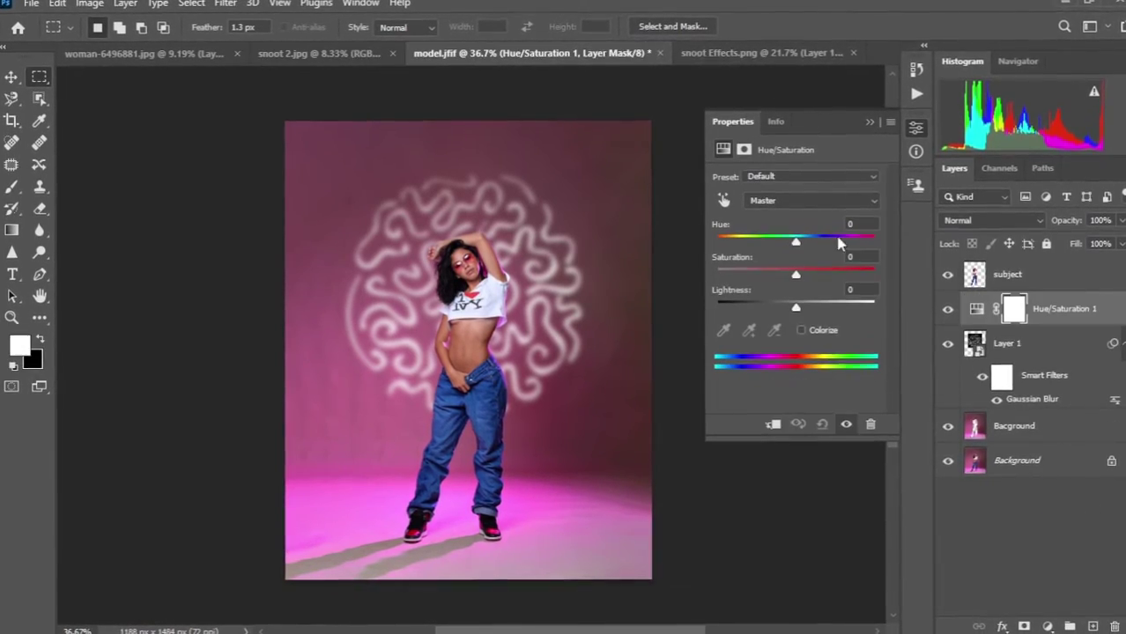
left_click(867, 115)
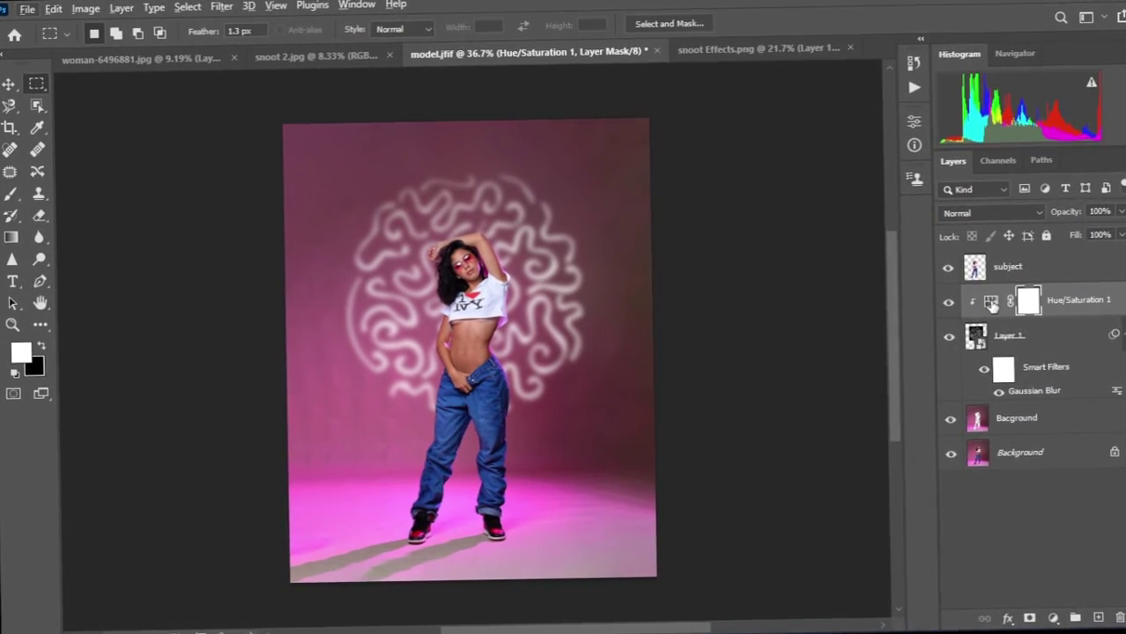
double_click(990, 307)
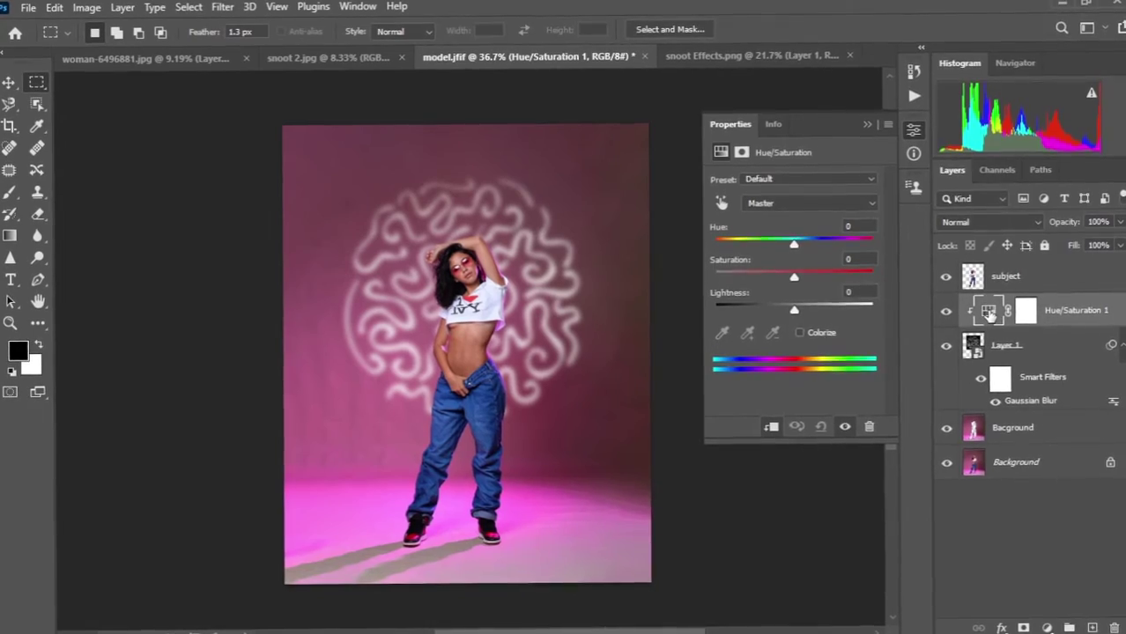
Enable Colorize on the squiggle pattern's Hue/Saturation adjustment and raise the saturation to about 43.
left_click(796, 346)
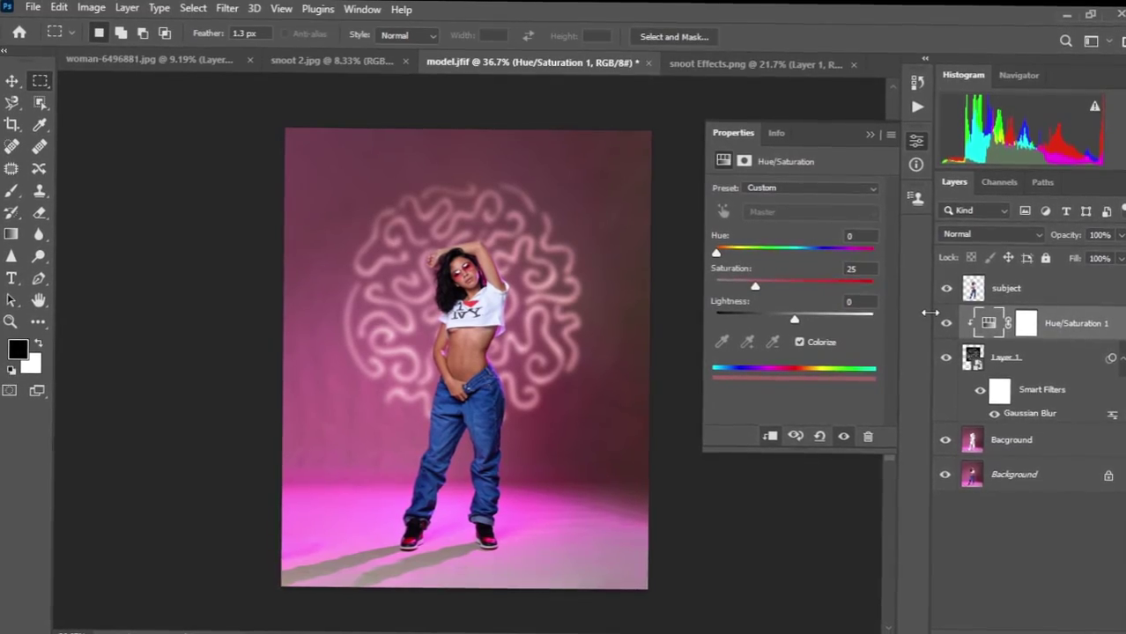
key("shift+alt+s")
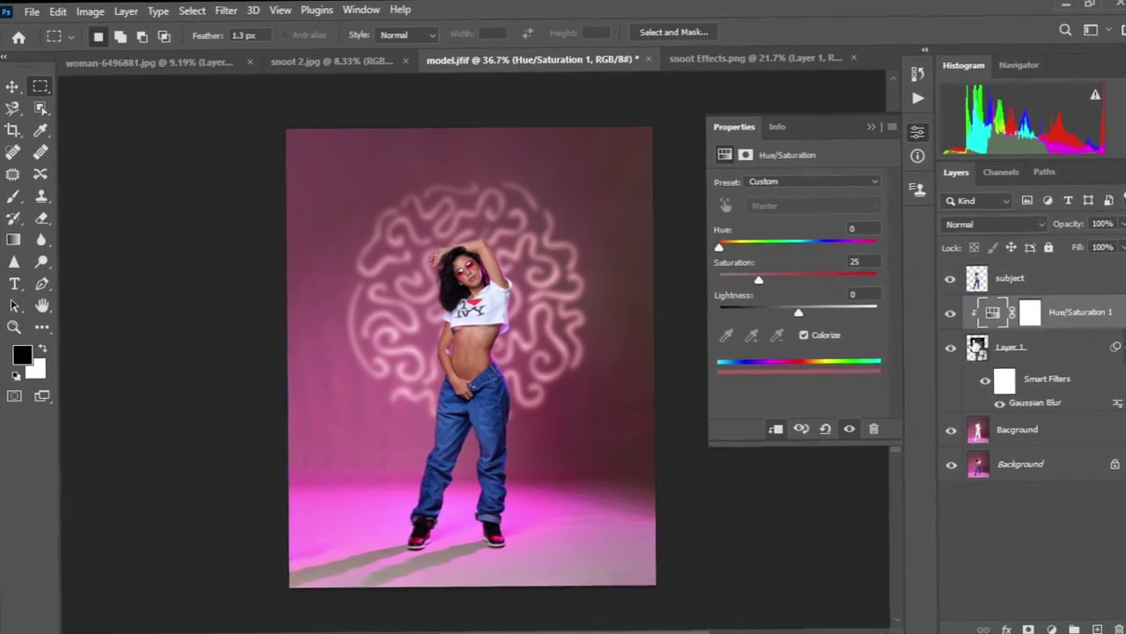
left_click(980, 344)
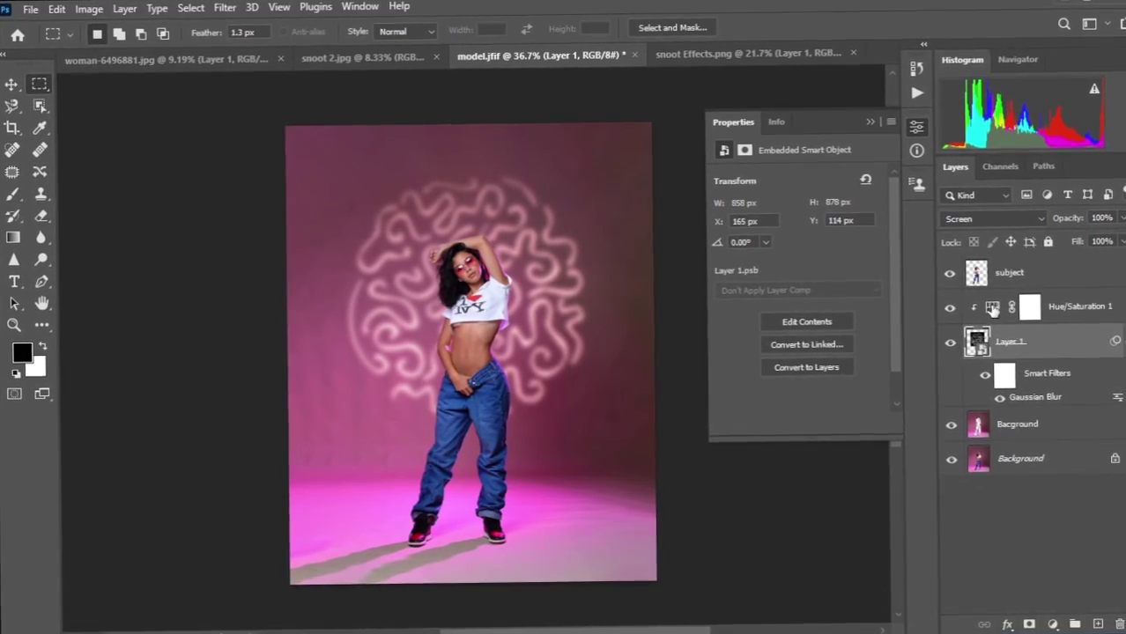
left_click(992, 308)
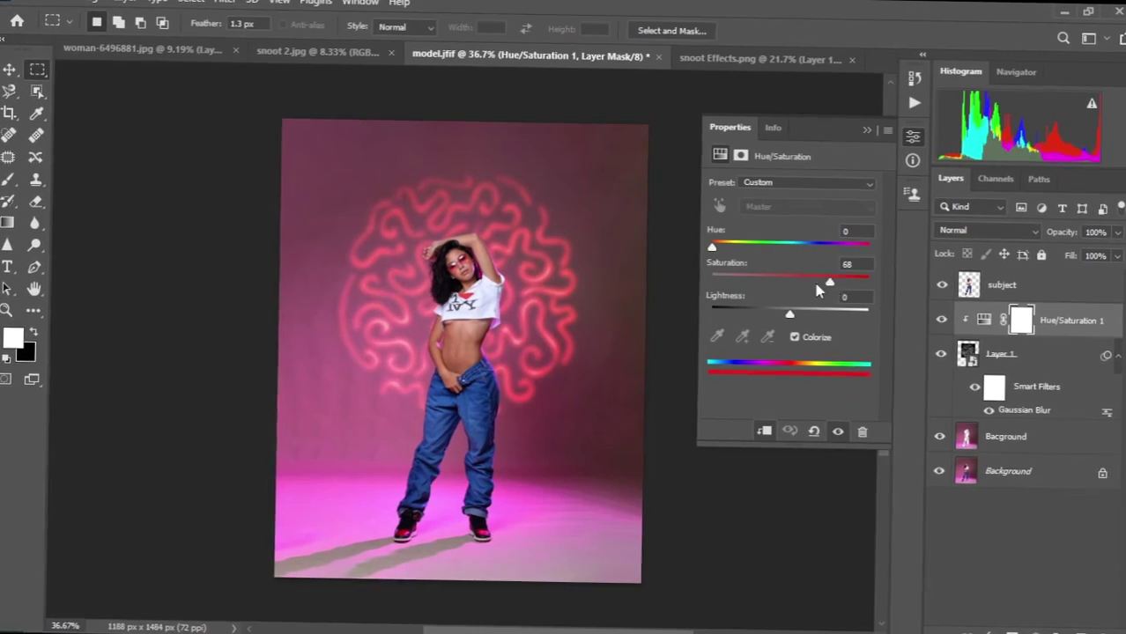
left_click_drag(757, 288, 779, 277)
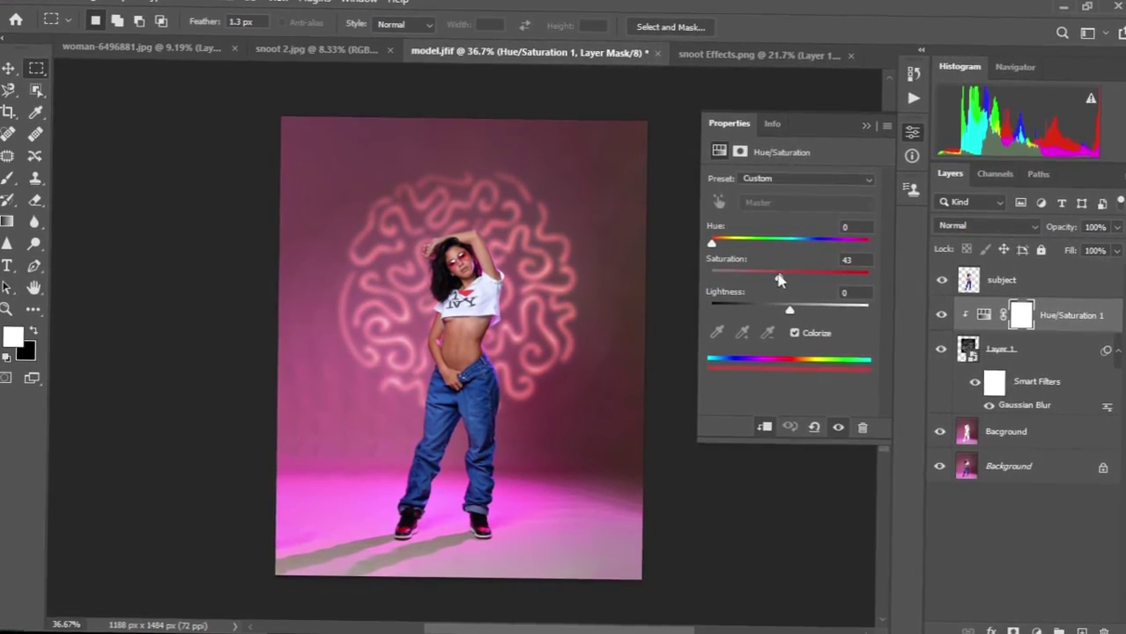
Try blue (206) and yellow (48) hues on the squiggle pattern, then settle on pink with hue 327 and saturation 69.
left_click_drag(711, 244, 806, 233)
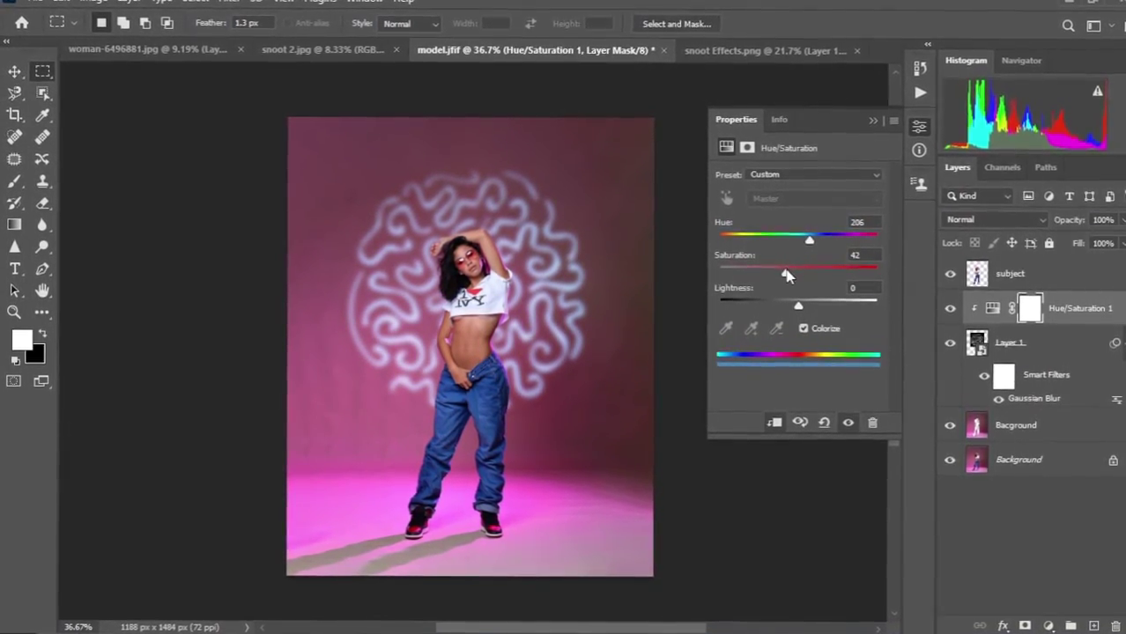
left_click_drag(785, 271, 801, 273)
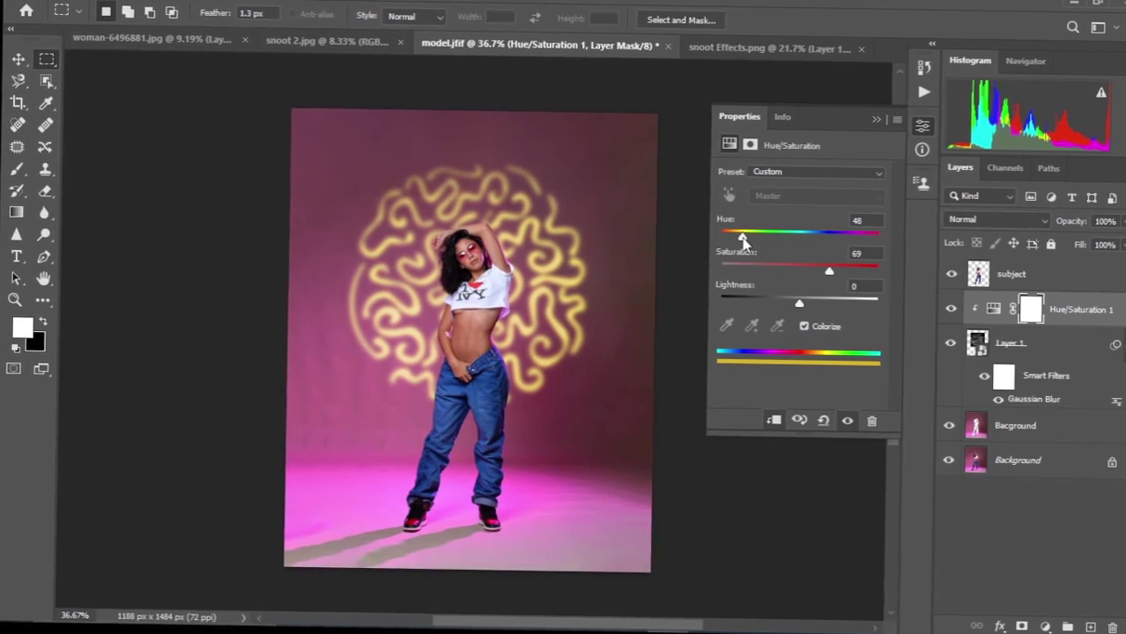
scroll(398, 268, "down", 3)
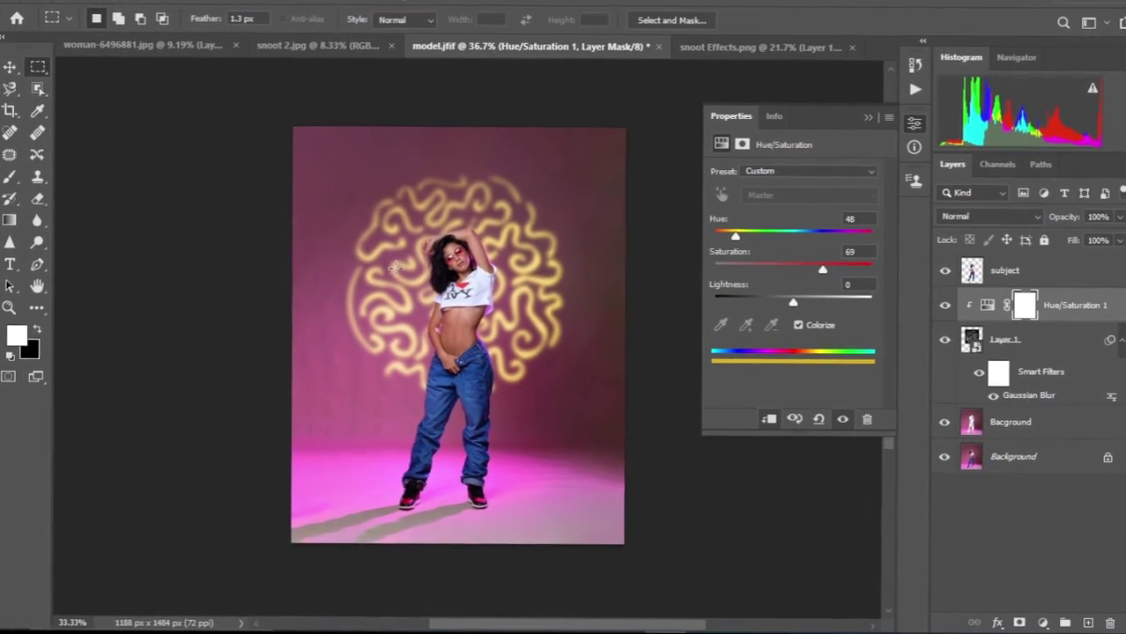
scroll(395, 269, "down", 2)
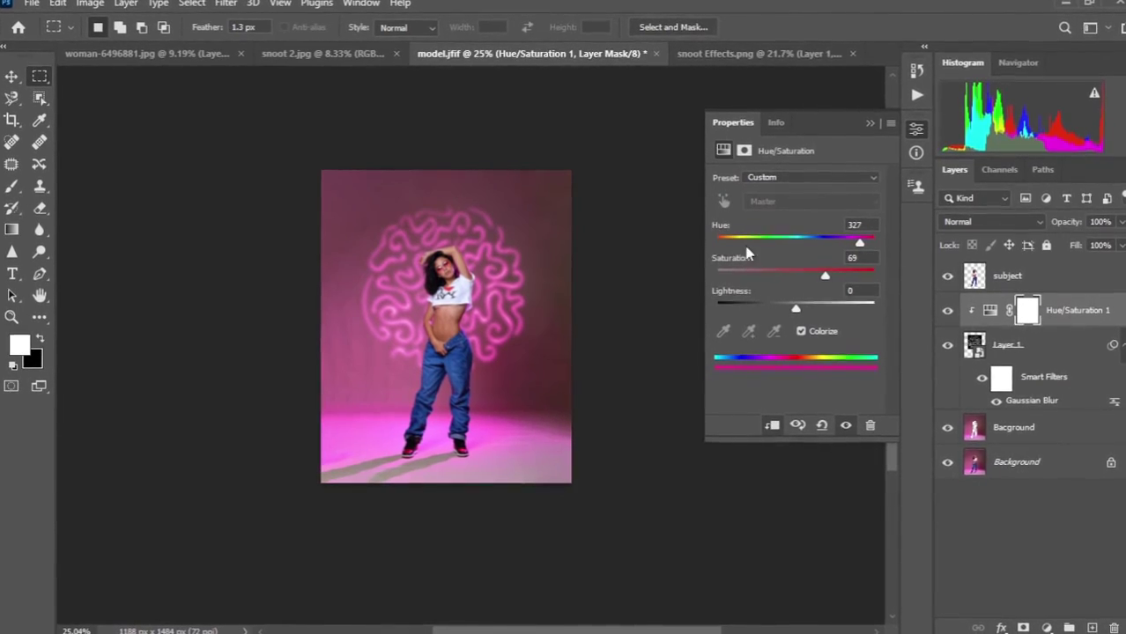
key("ctrl+plus")
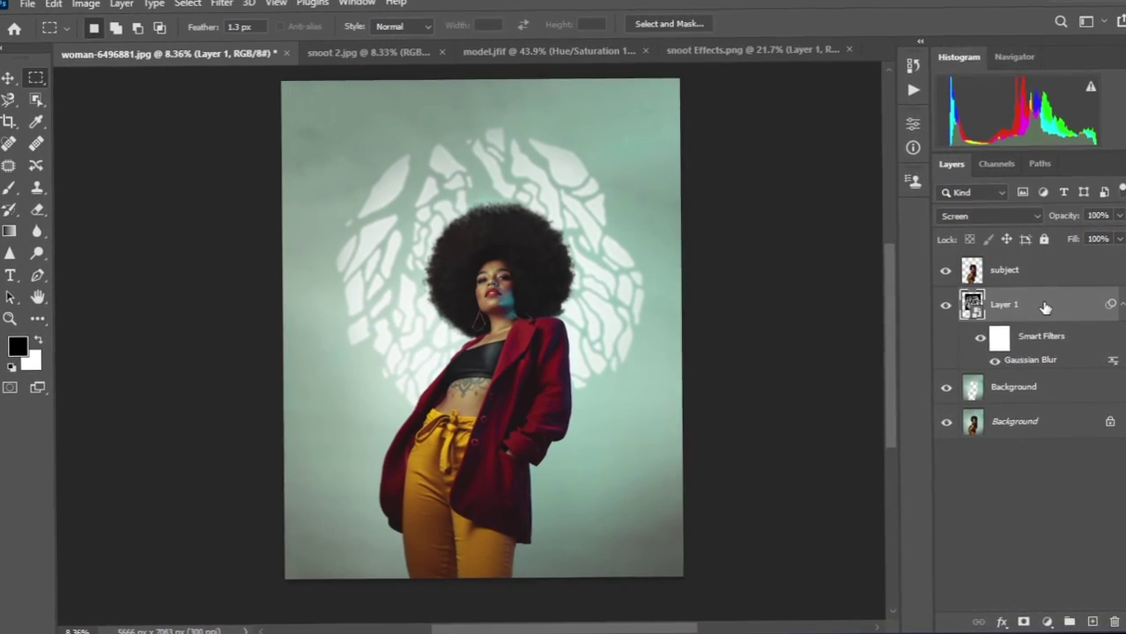
In woman-6496881.jpg, add a Hue/Saturation adjustment layer above the cracked light pattern and clip it to Layer 1.
left_click(1046, 623)
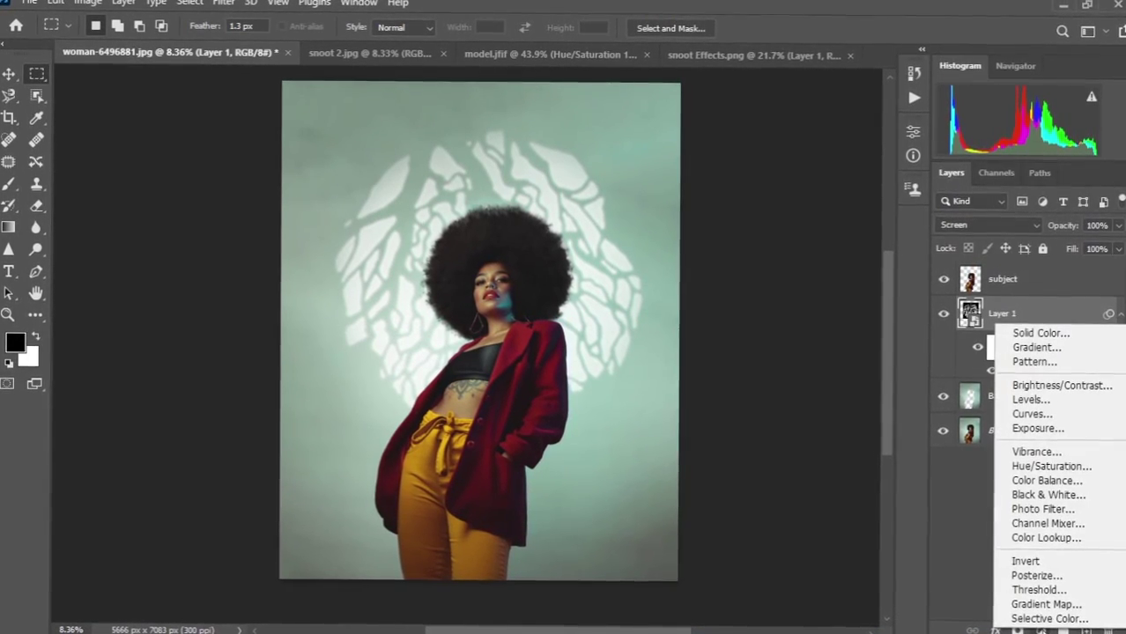
left_click(1047, 476)
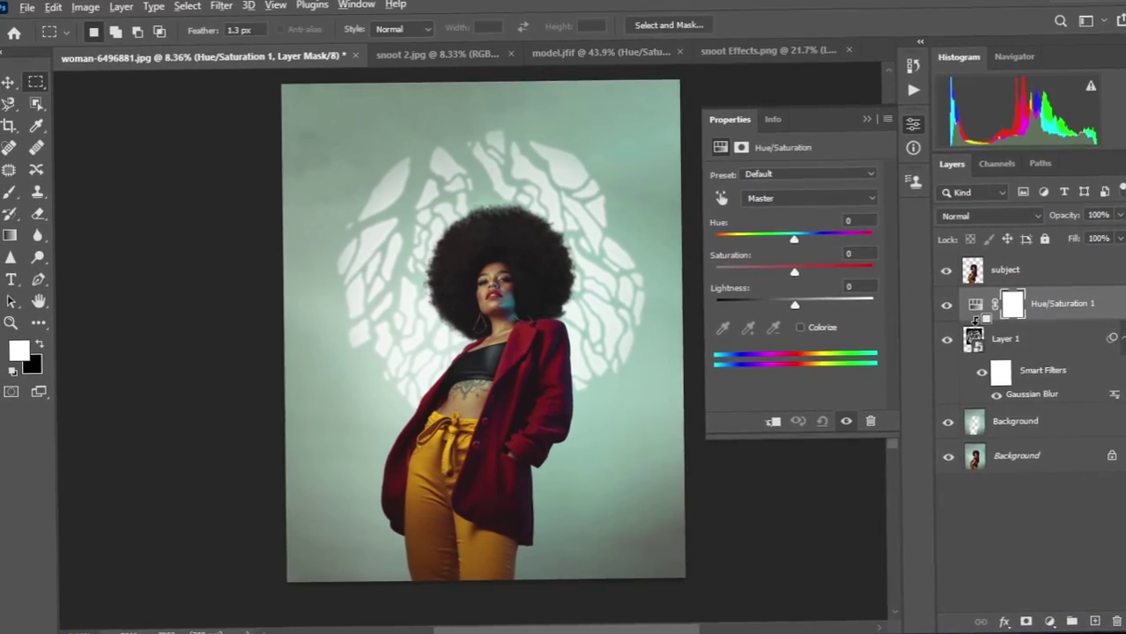
left_click(977, 314, "alt")
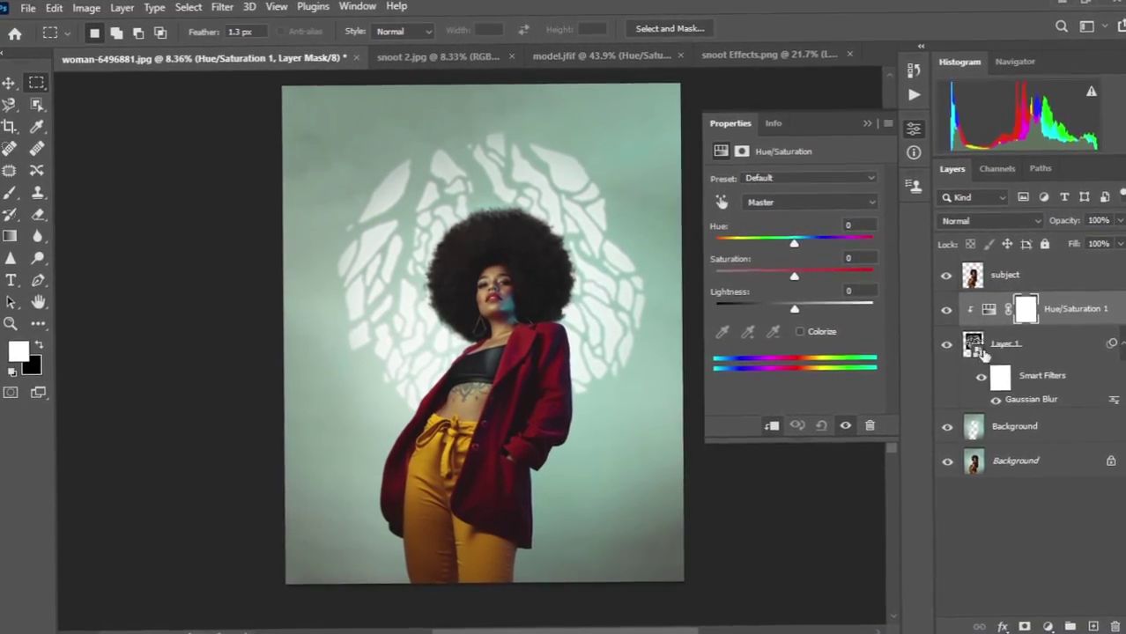
Colorize the cracked light pattern with saturation 53 and a light blue hue, and return to model.jfif.
left_click(797, 338)
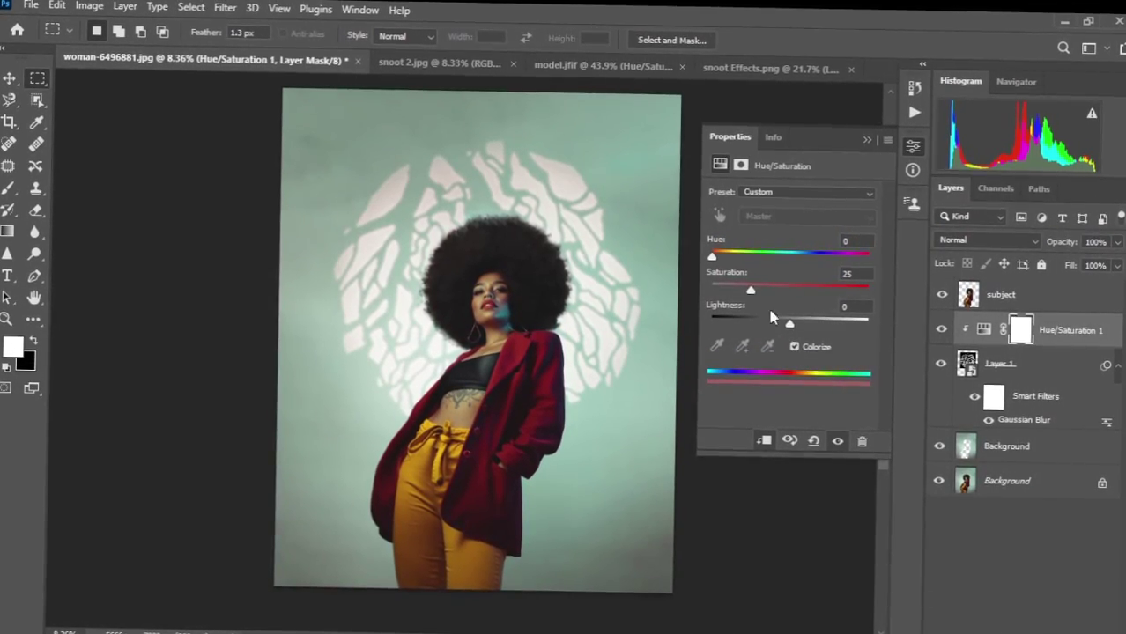
left_click_drag(751, 291, 797, 294)
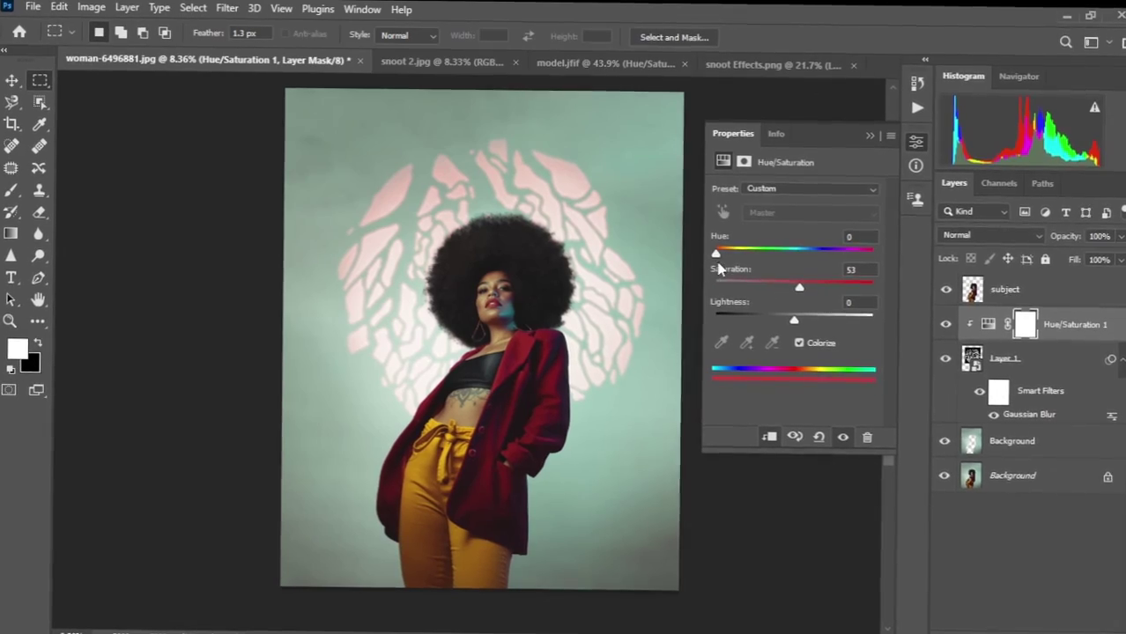
left_click_drag(715, 255, 814, 251)
left_click(869, 124)
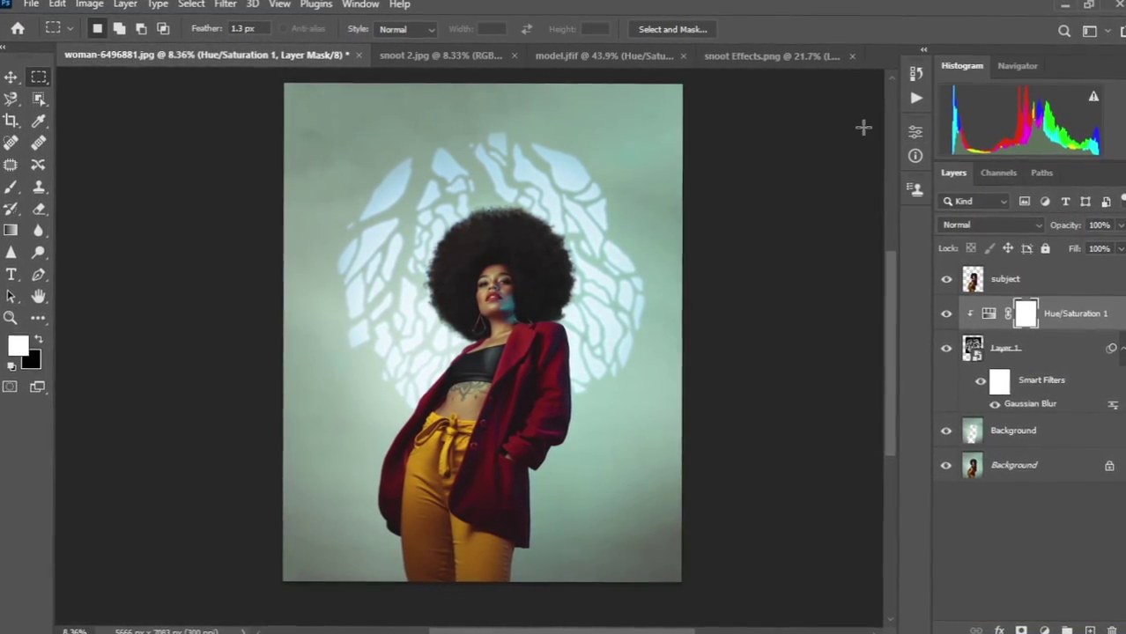
left_click(622, 55)
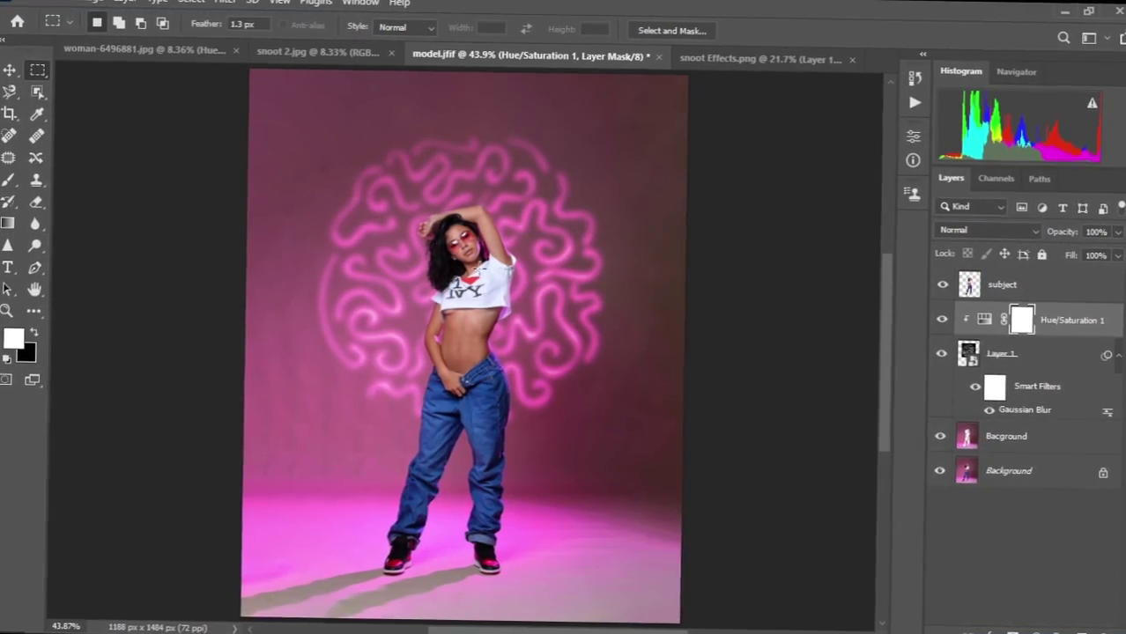